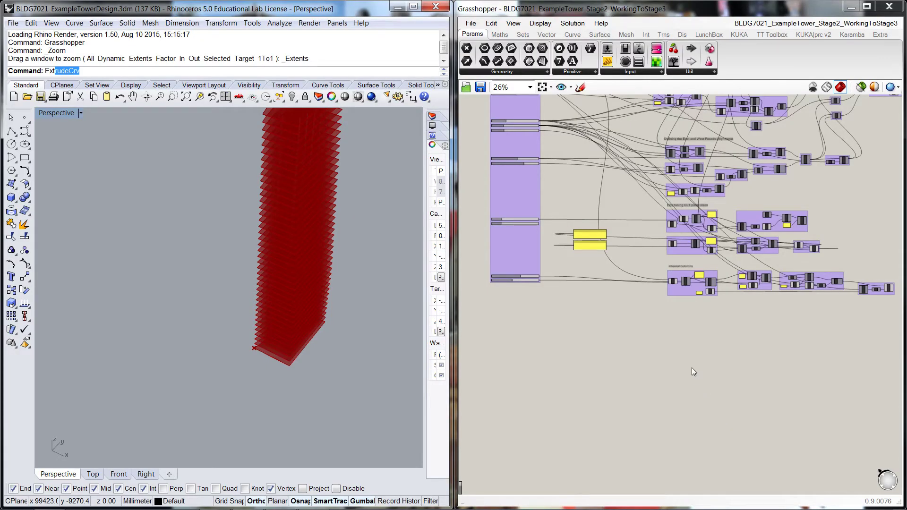
Pan to the empty area below the input sliders and open the component search there.
scroll(661, 329, down, 2)
scroll(665, 333, up, 2)
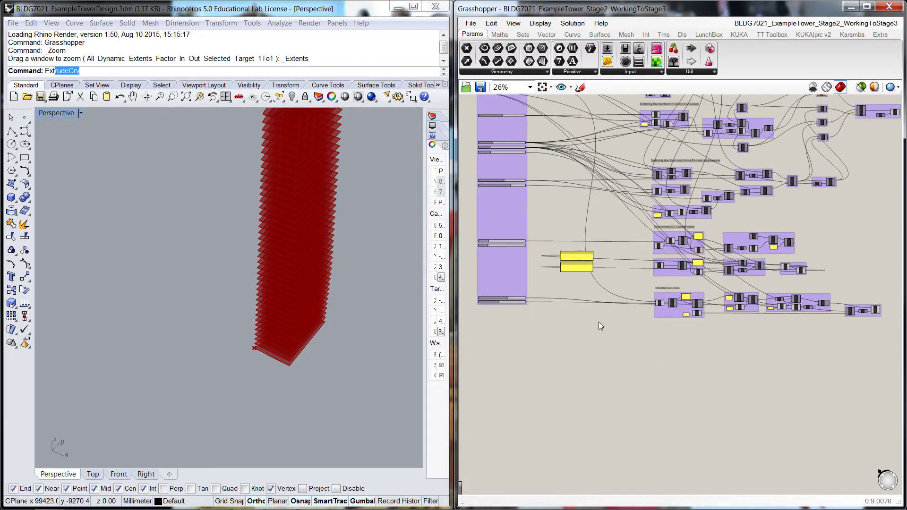
right_drag(599, 321, 611, 307)
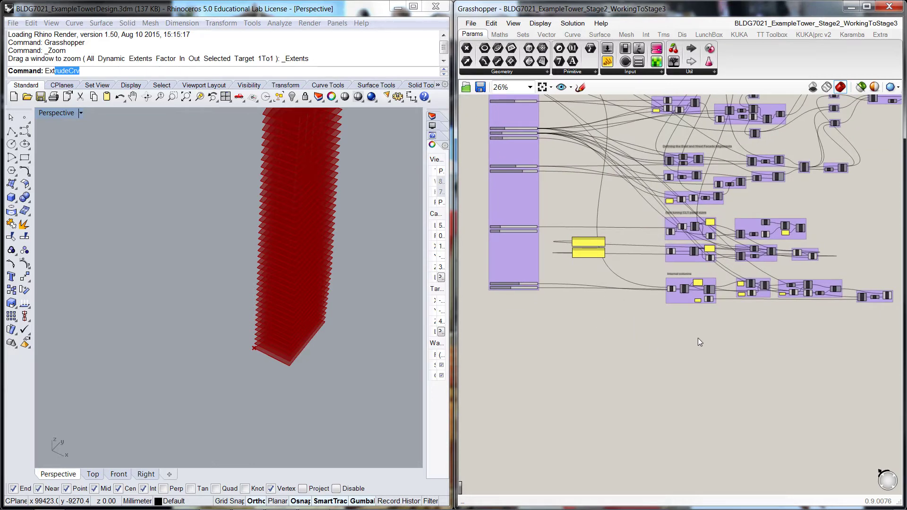
right_drag(698, 338, 682, 331)
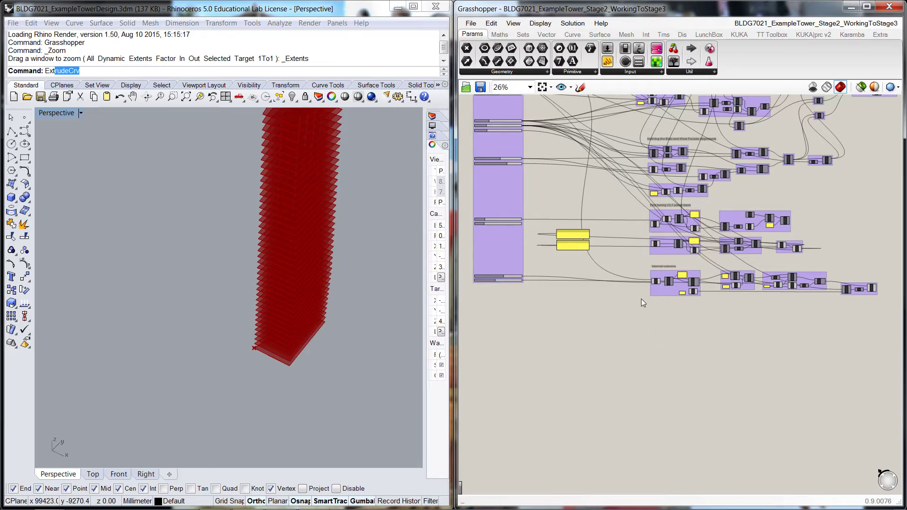
right_drag(653, 355, 727, 353)
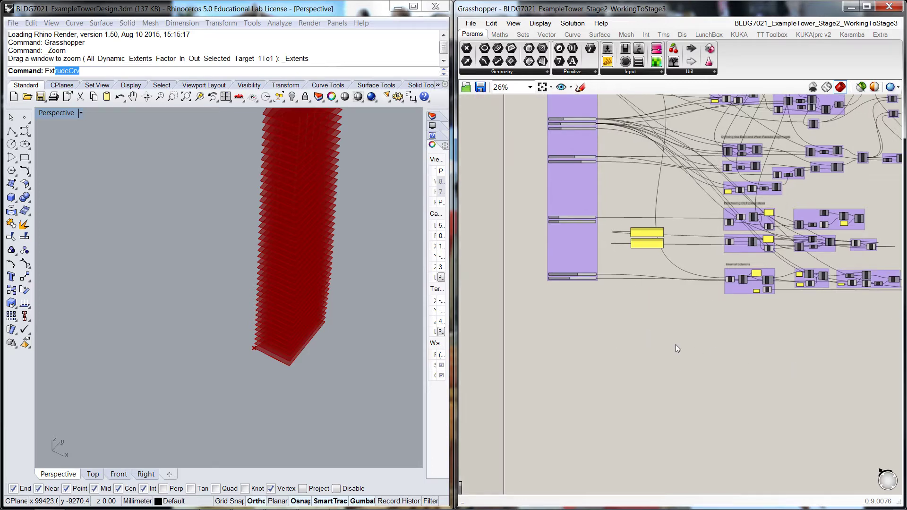
scroll(568, 309, up, 3)
double_click(605, 306)
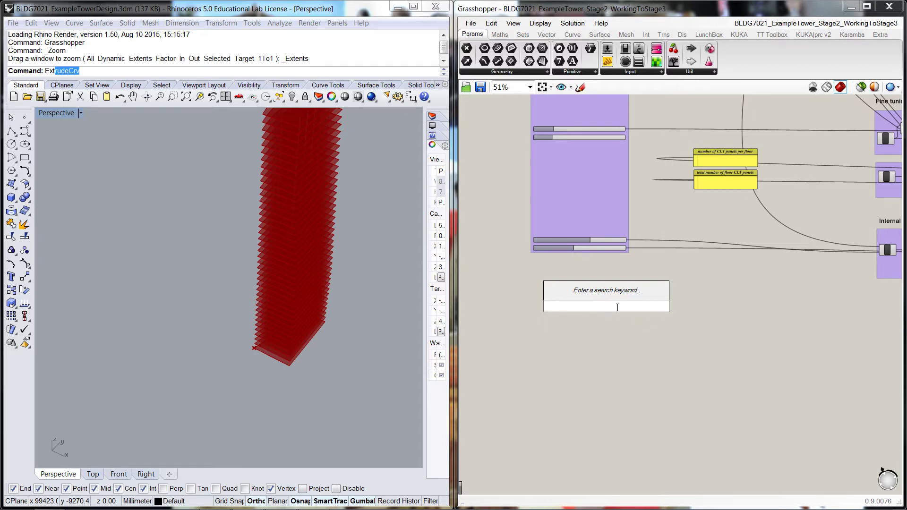
Add a decimal slider 'Facade Resistance Coefficent Minimum' with value 1 and maximum 2.
text(1)
key(Return)
scroll(609, 307, up, 5)
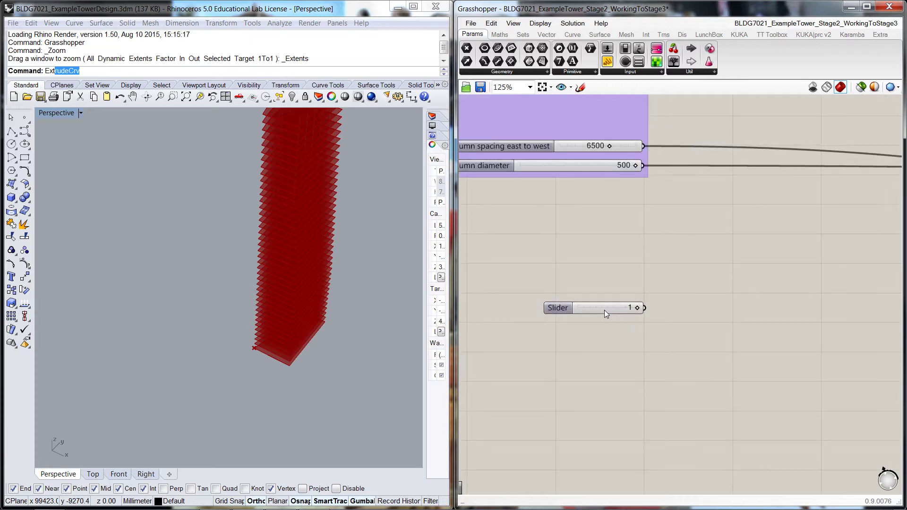
double_click(605, 310)
click(558, 307)
double_click(557, 307)
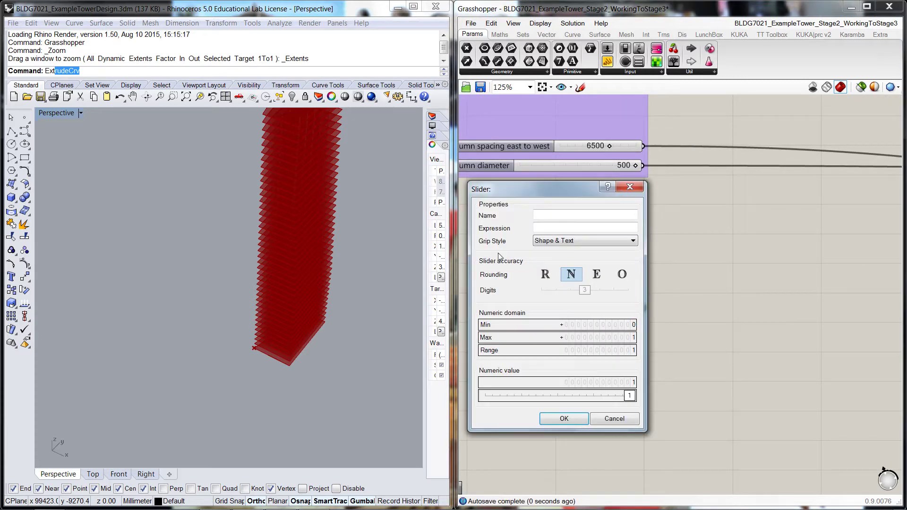
click(551, 275)
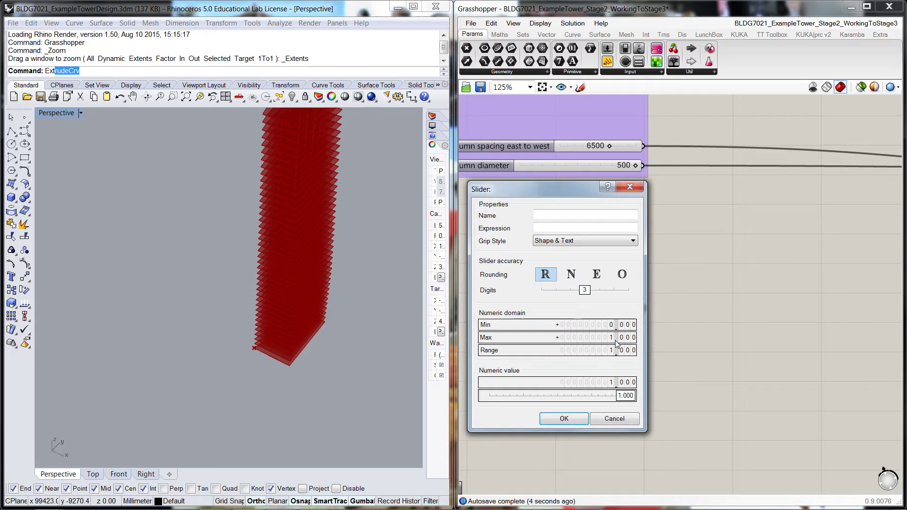
click(546, 214)
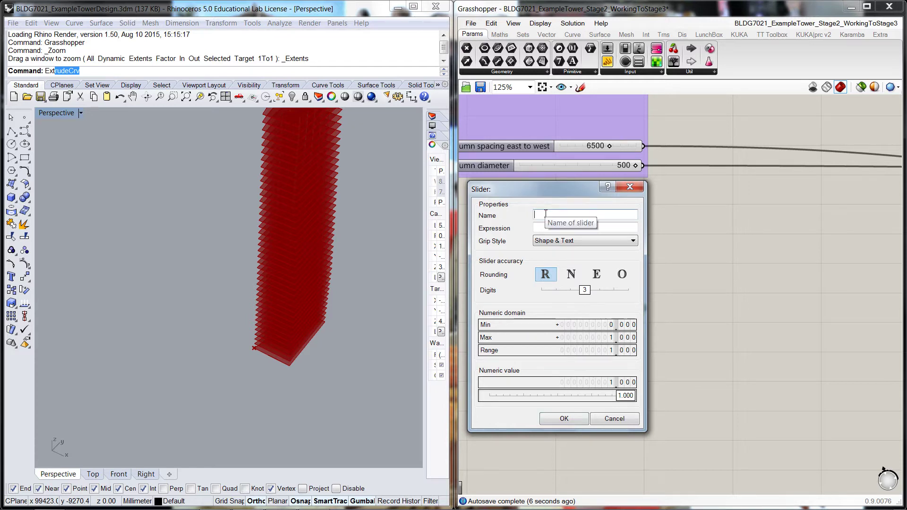
text(Facade Resist)
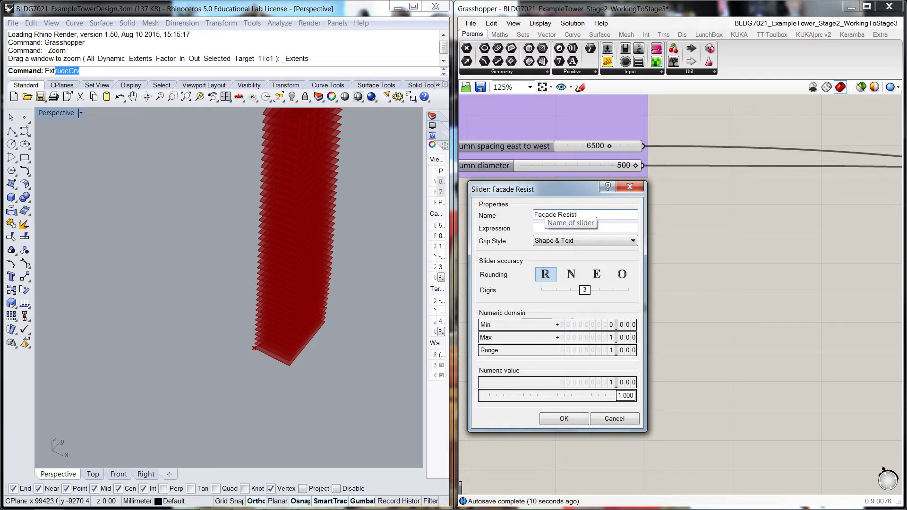
text(ance Coeffic)
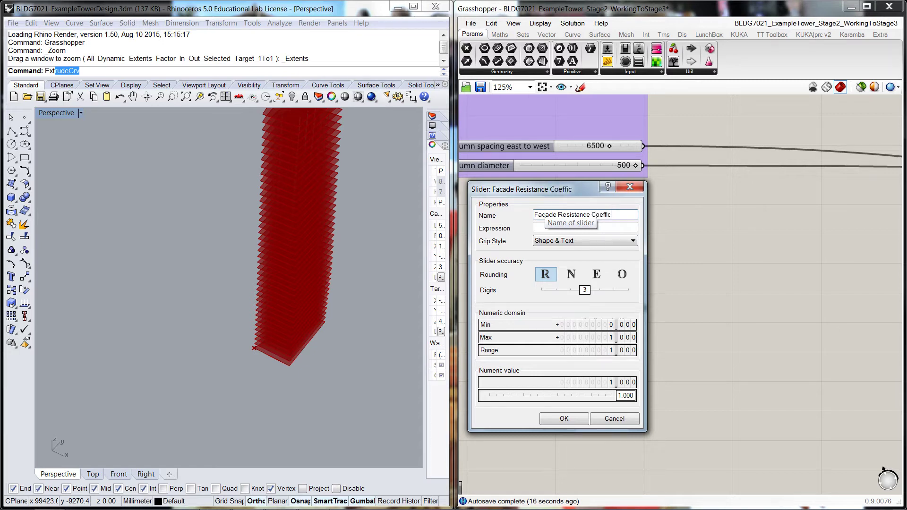
text(ent Minimum)
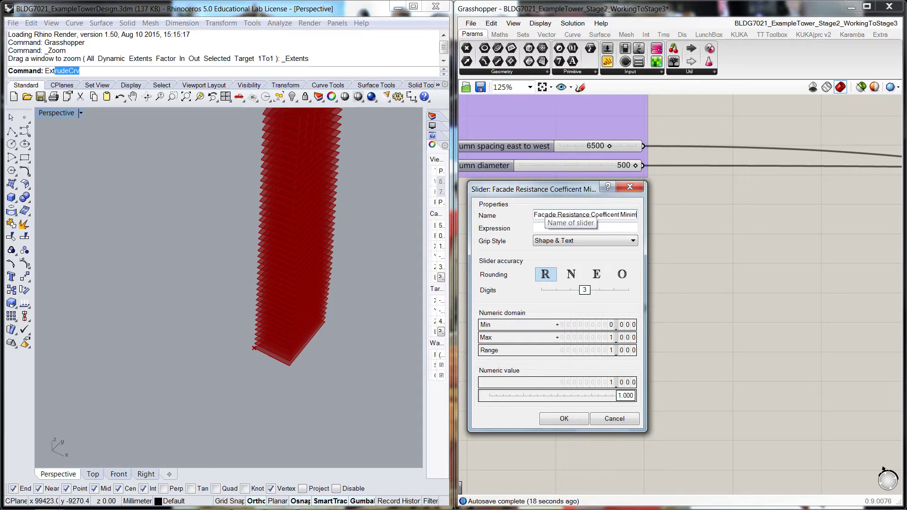
double_click(573, 335)
text(2)
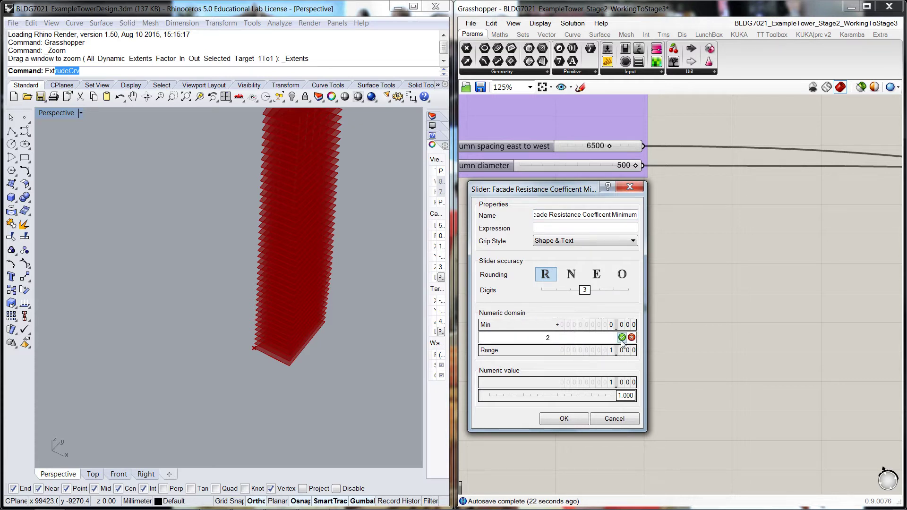
key(Return)
click(570, 417)
Duplicate that slider and rename the copy 'Facade Resistance Coefficent Maximum'.
click(627, 306)
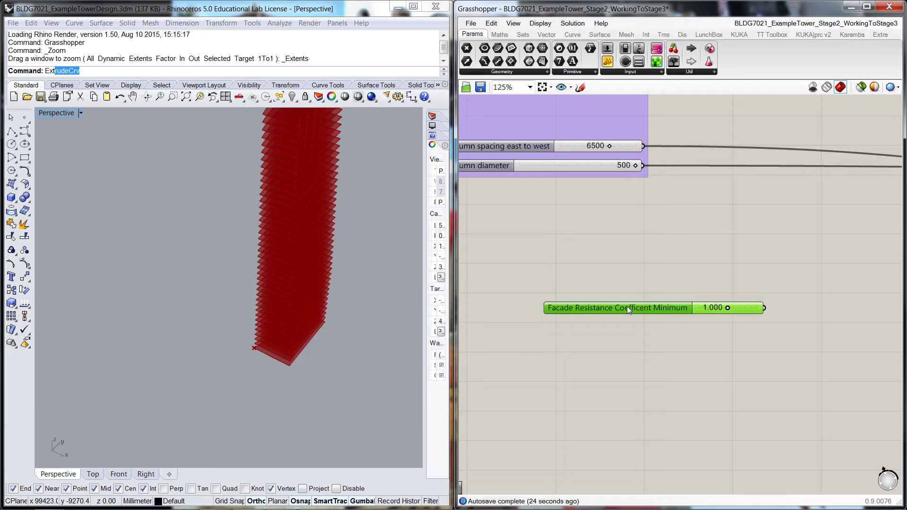
mouse_move(627, 305)
mouse_down()
mouse_move(637, 313)
mouse_move(577, 324)
mouse_move(606, 310)
mouse_move(514, 226)
mouse_up()
right_drag(542, 250, 630, 246)
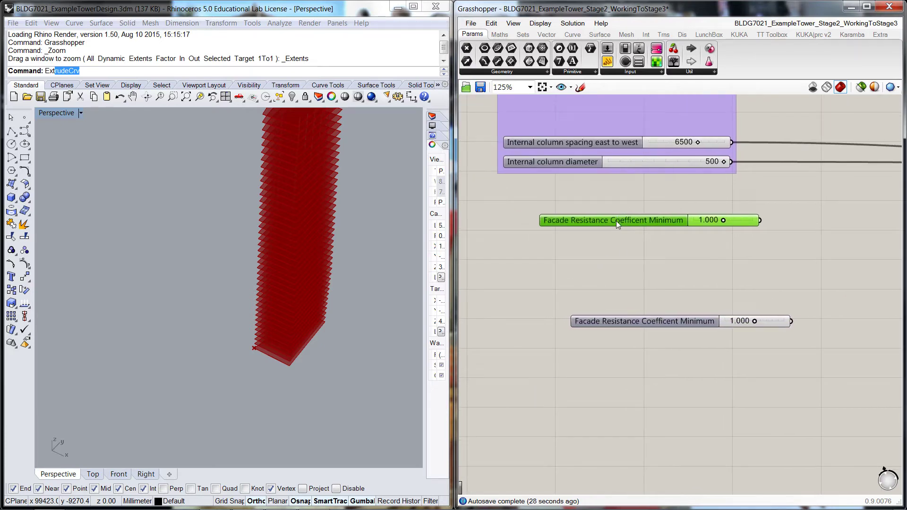
drag(616, 220, 582, 216)
double_click(582, 216)
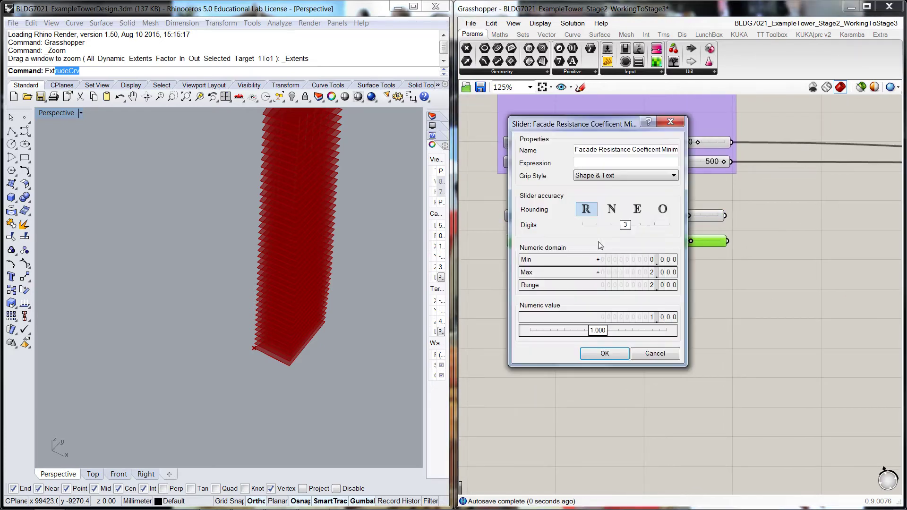
double_click(666, 149)
text(Maximum)
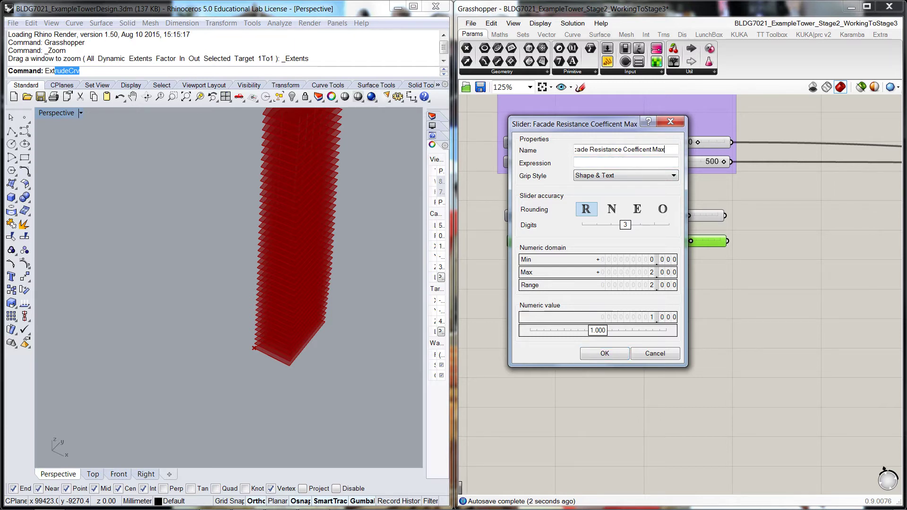
click(605, 353)
scroll(565, 244, down, 4)
scroll(699, 320, down, 1)
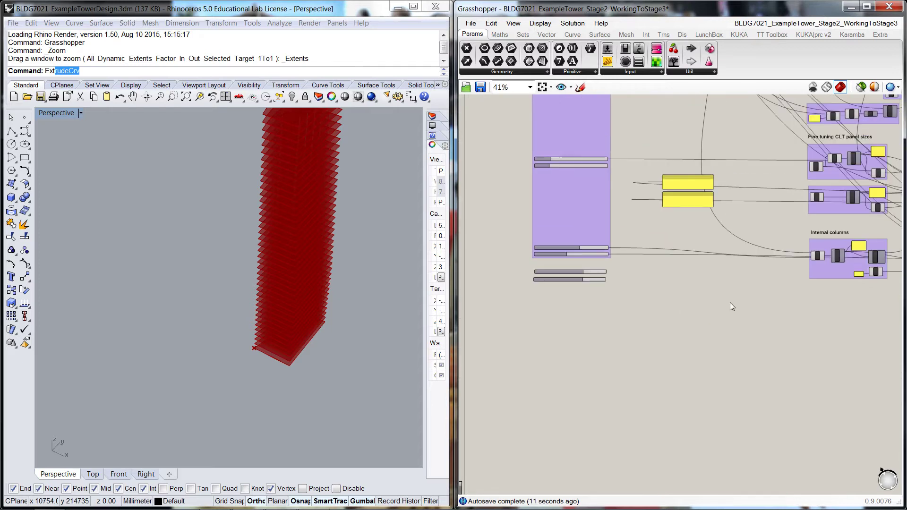
right_drag(792, 319, 596, 314)
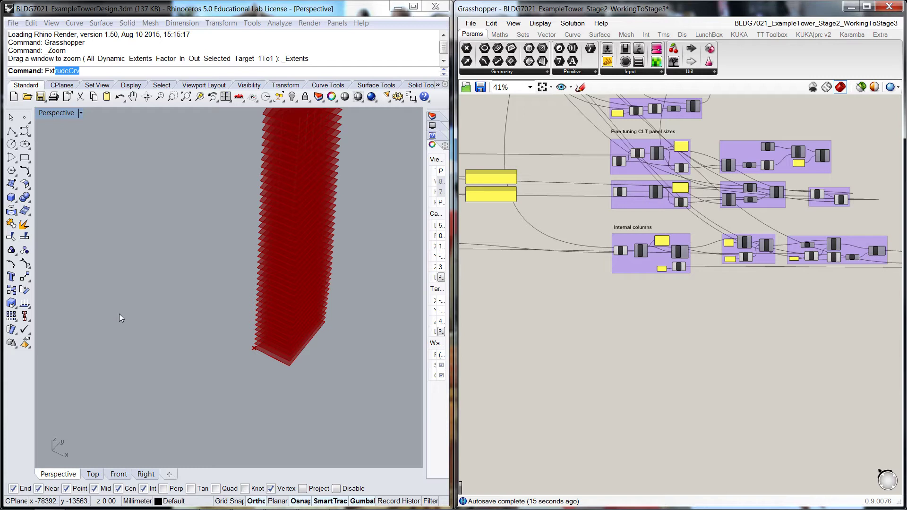
right_drag(196, 431, 200, 311)
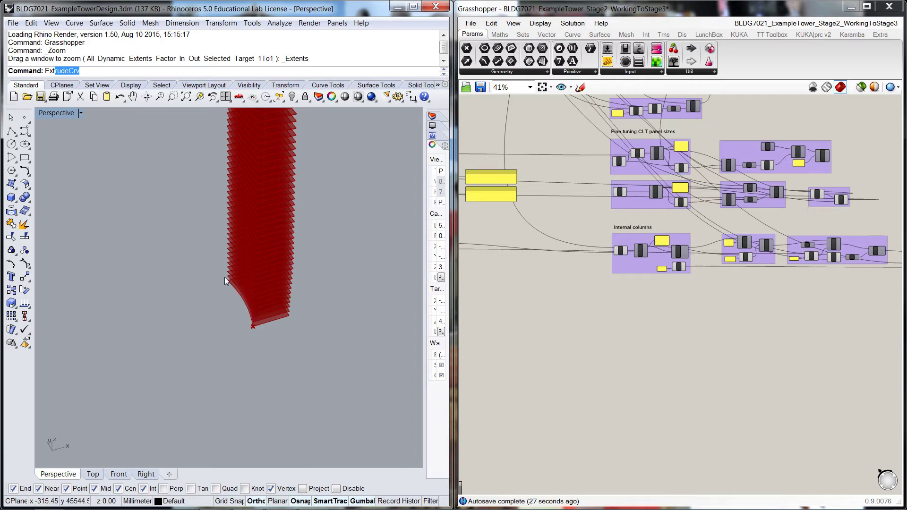
right_drag(234, 183, 174, 268)
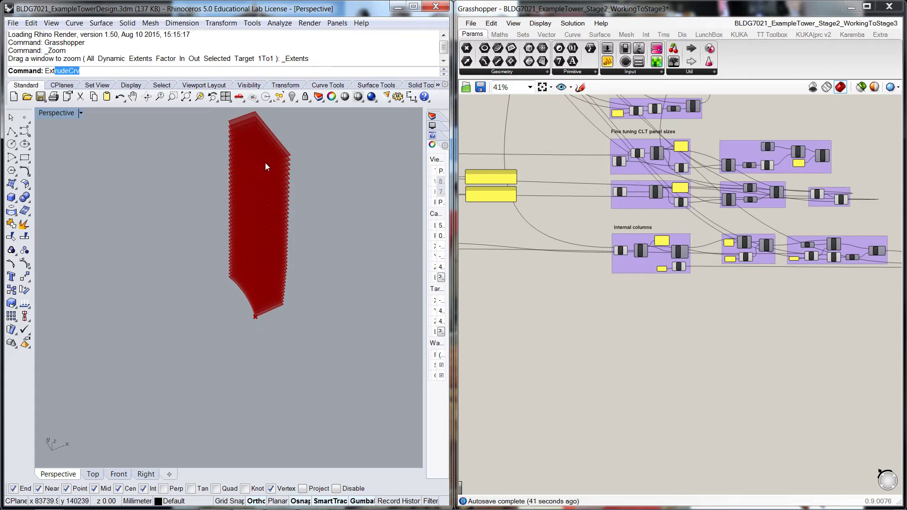
Add a List Item component from the 'list' search.
double_click(658, 319)
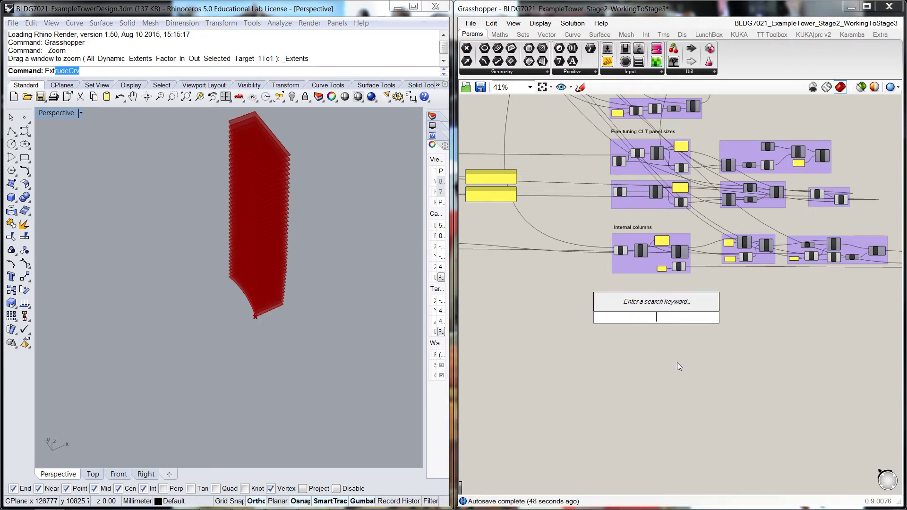
text(i)
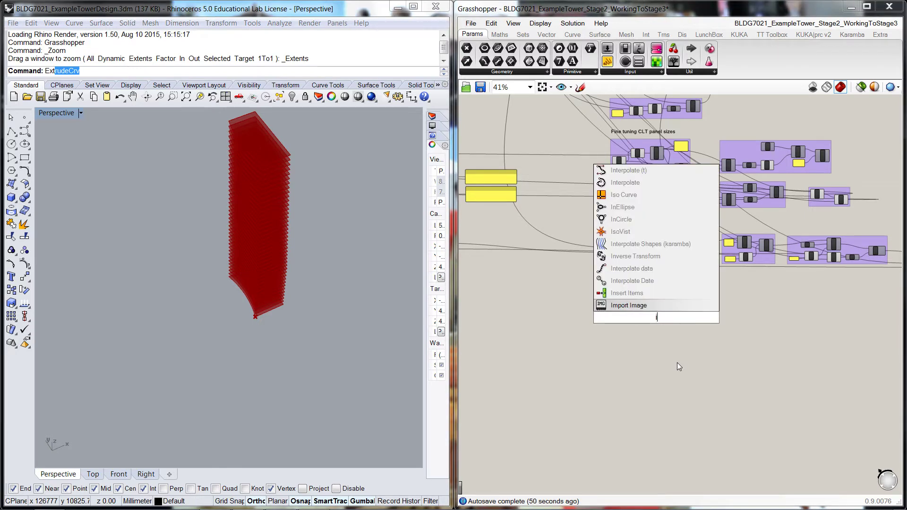
key(BackSpace)
text(list)
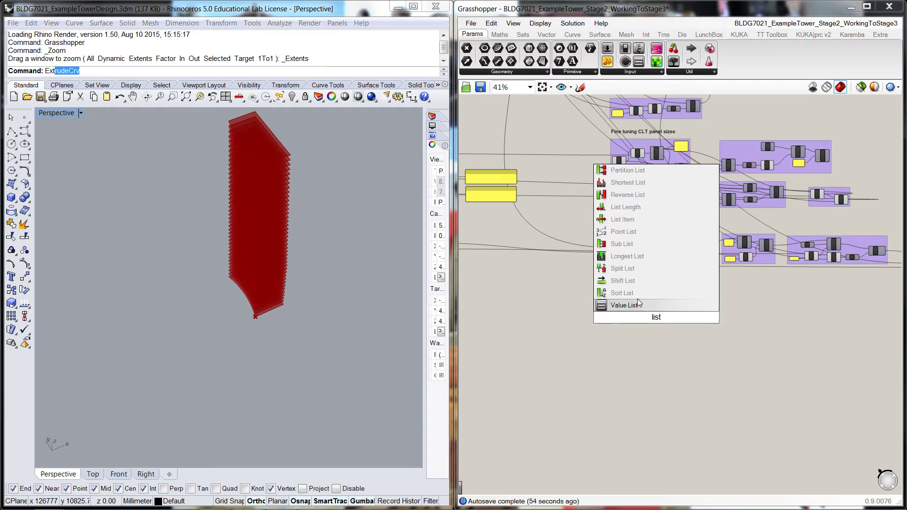
click(623, 219)
scroll(648, 326, up, 2)
scroll(647, 325, up, 2)
drag(663, 307, 658, 270)
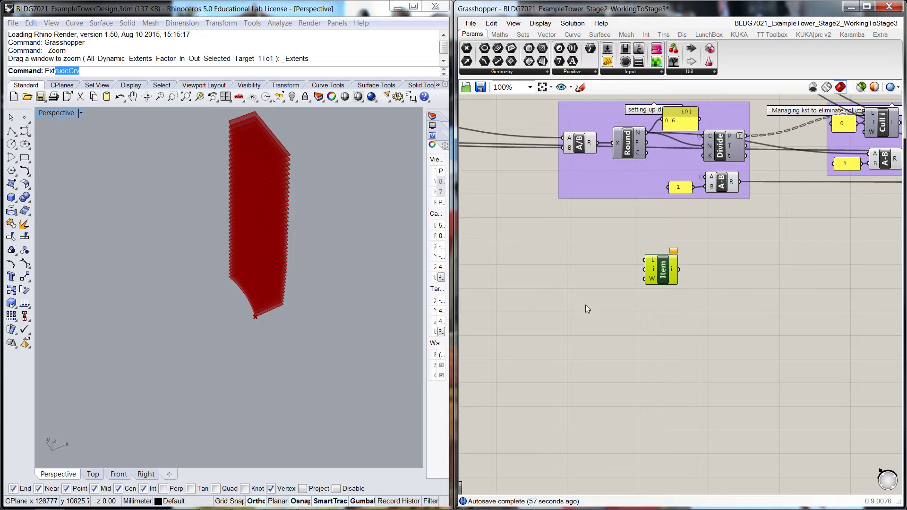
Create a panel containing 0 and wire it into List Item's index input.
double_click(581, 276)
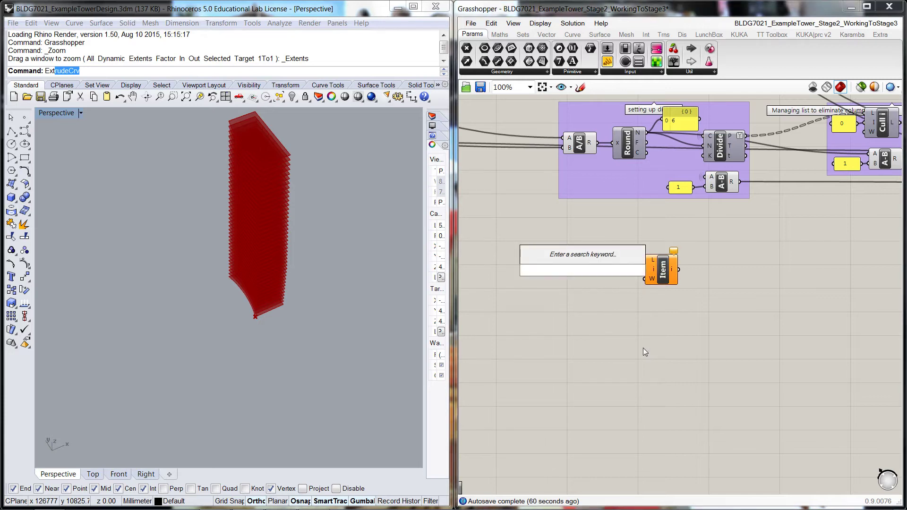
text(")
key(Return)
double_click(583, 285)
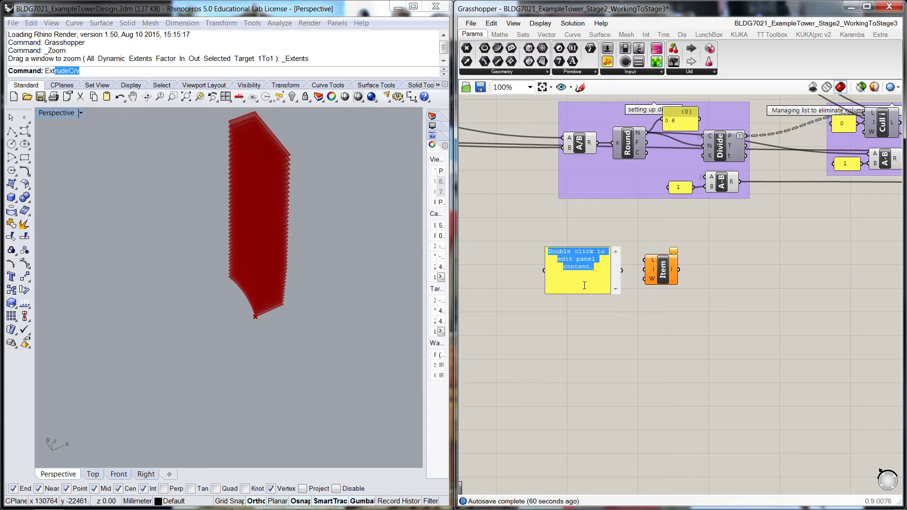
text(0)
click(581, 339)
drag(610, 294, 628, 270)
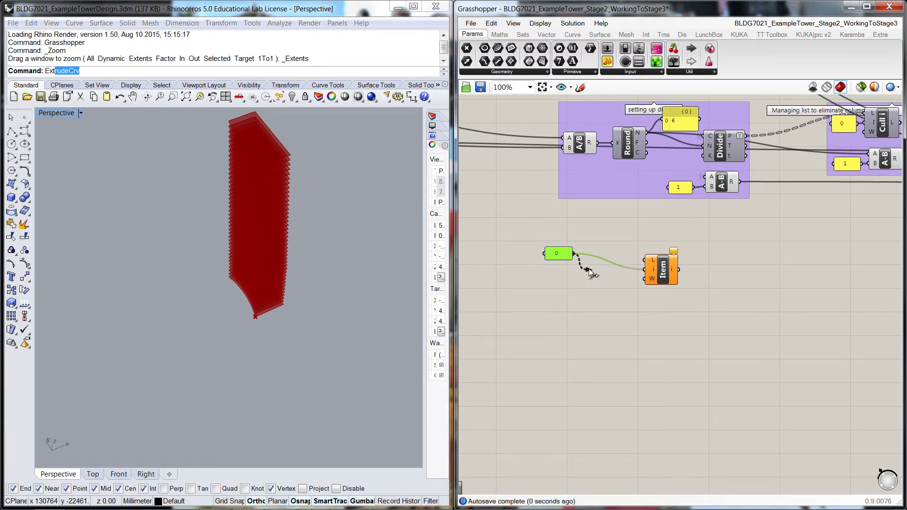
drag(564, 255, 579, 266)
click(598, 307)
Wire the northern facade arcs into List Item's list input.
scroll(696, 279, down, 6)
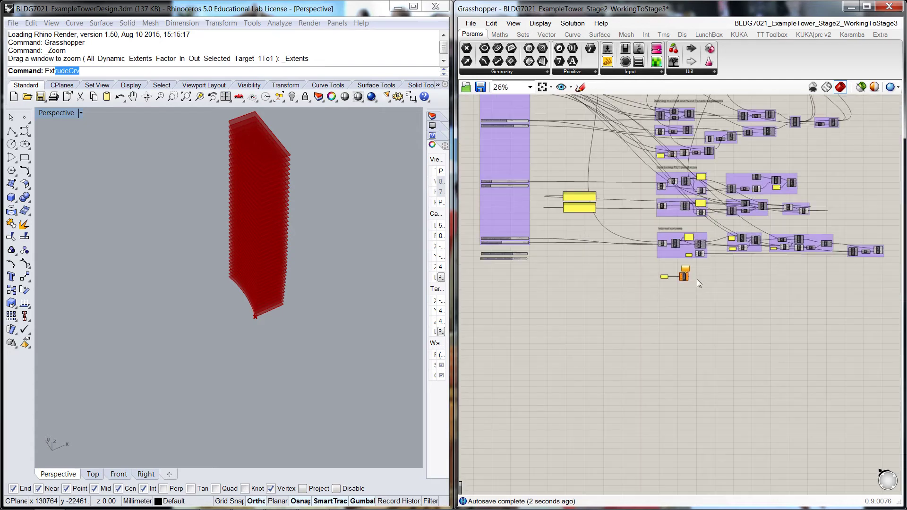
scroll(738, 173, up, 7)
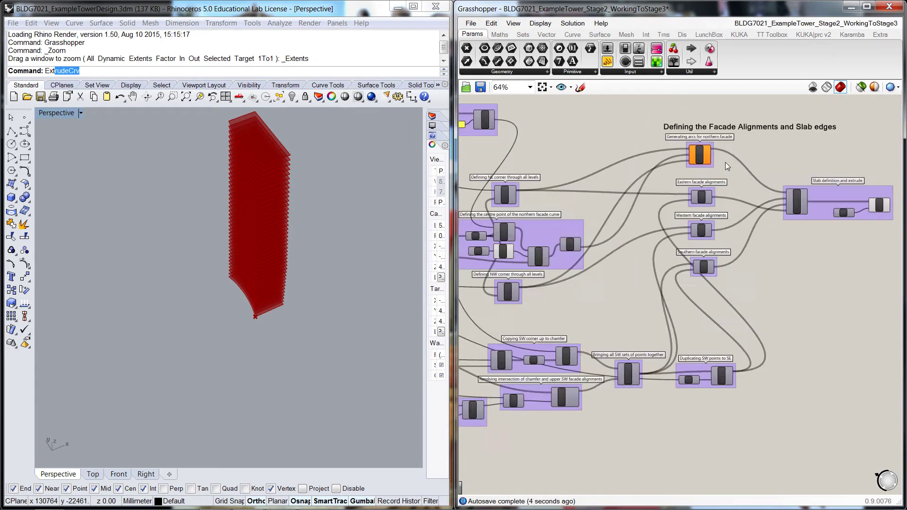
drag(698, 137, 622, 360)
scroll(608, 467, down, 8)
scroll(609, 472, up, 9)
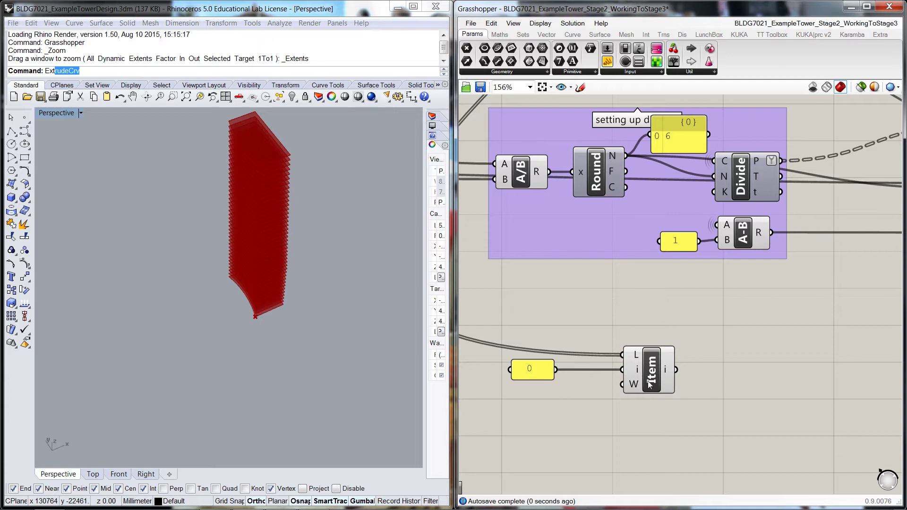
drag(673, 378, 650, 379)
Add a Length component beside List Item and feed it the retrieved curve.
double_click(737, 385)
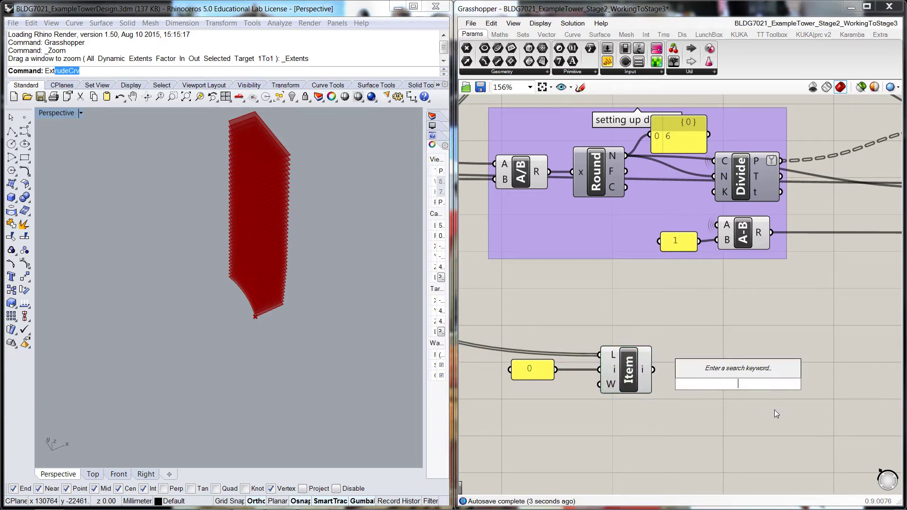
text(len)
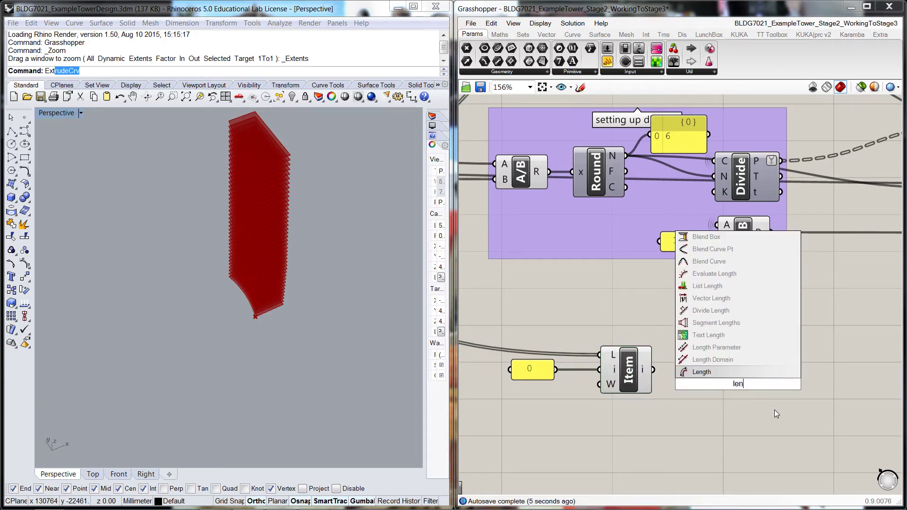
click(717, 375)
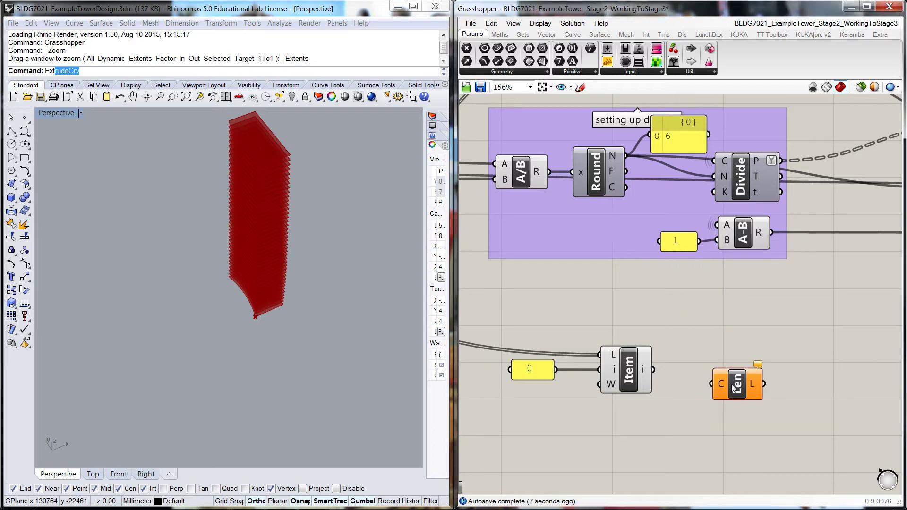
drag(733, 387, 719, 372)
drag(654, 369, 711, 366)
click(760, 397)
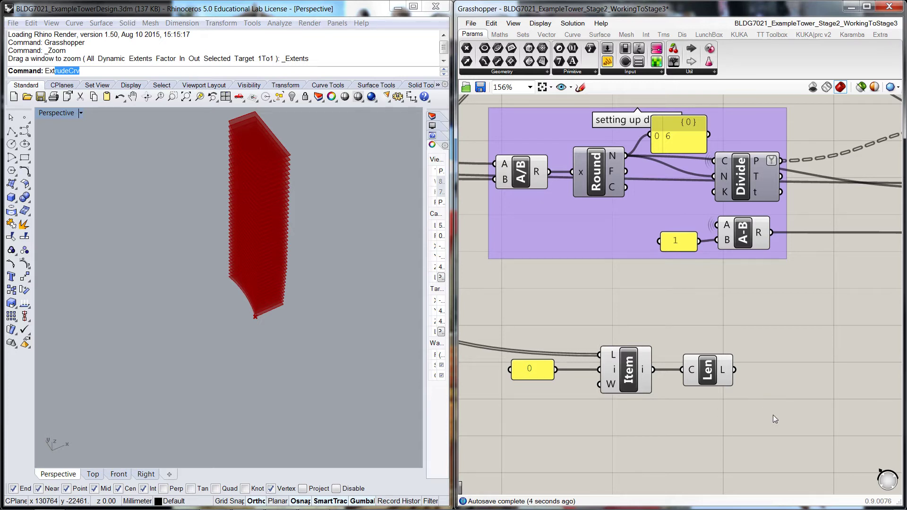
right_drag(772, 415, 667, 405)
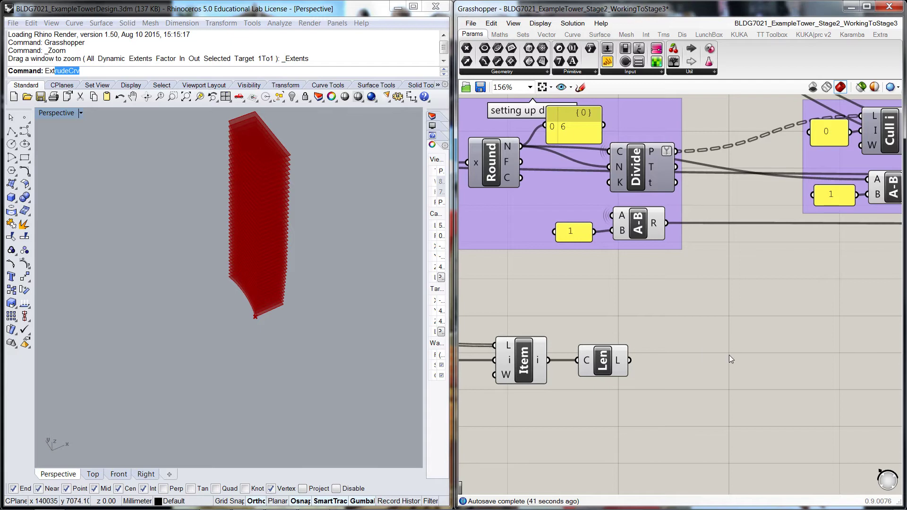
scroll(730, 353, down, 2)
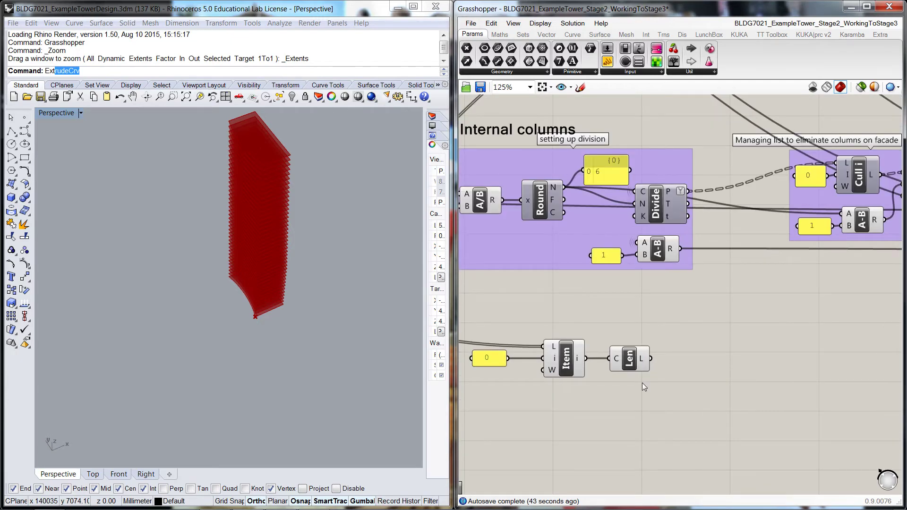
right_drag(642, 383, 674, 361)
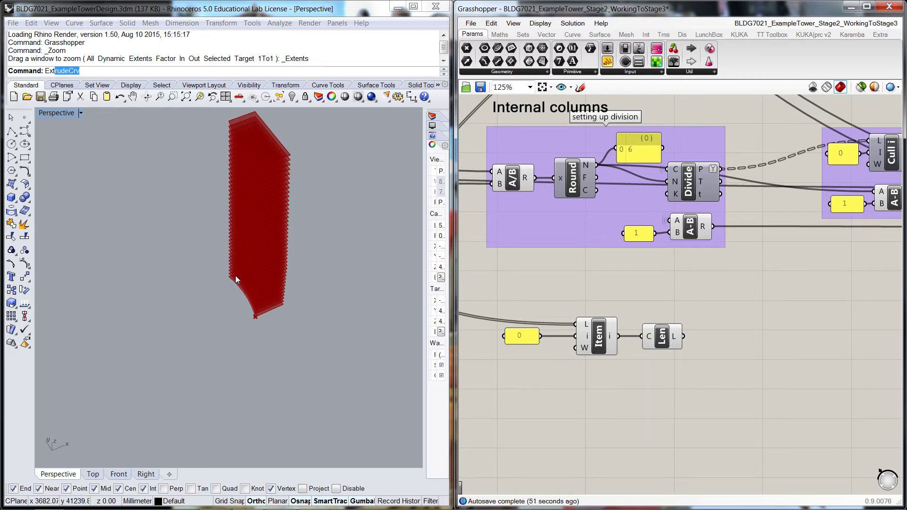
Create a 'Facade column spacing' slider set to 3000, range 0–6000, under the facade sliders.
scroll(596, 378, down, 3)
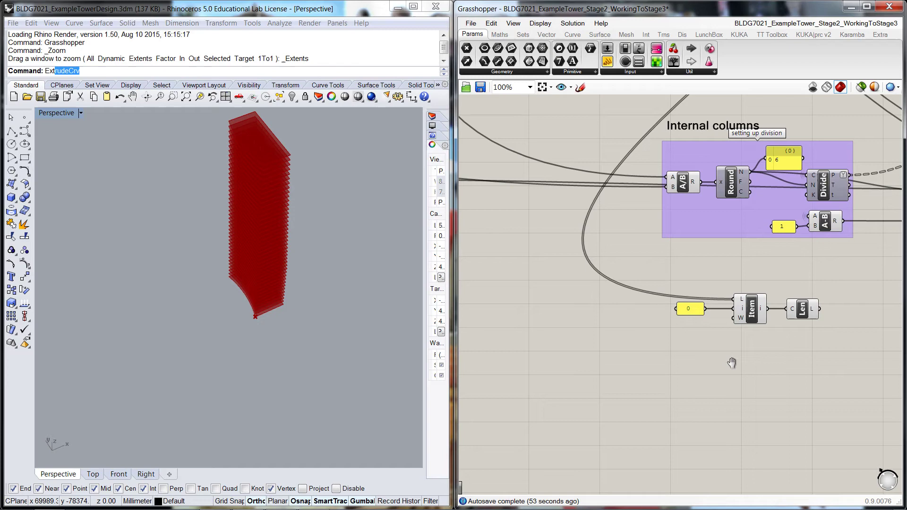
scroll(729, 373, down, 2)
scroll(557, 373, down, 4)
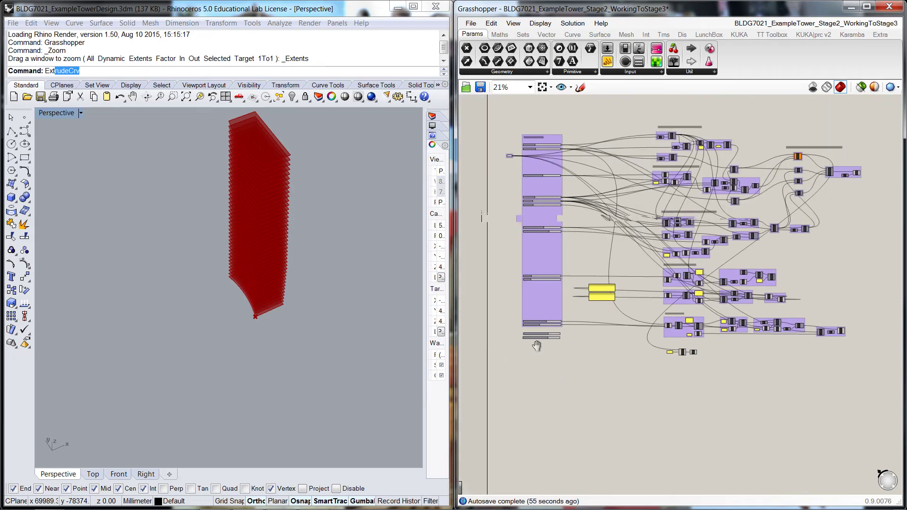
scroll(541, 353, up, 6)
double_click(624, 350)
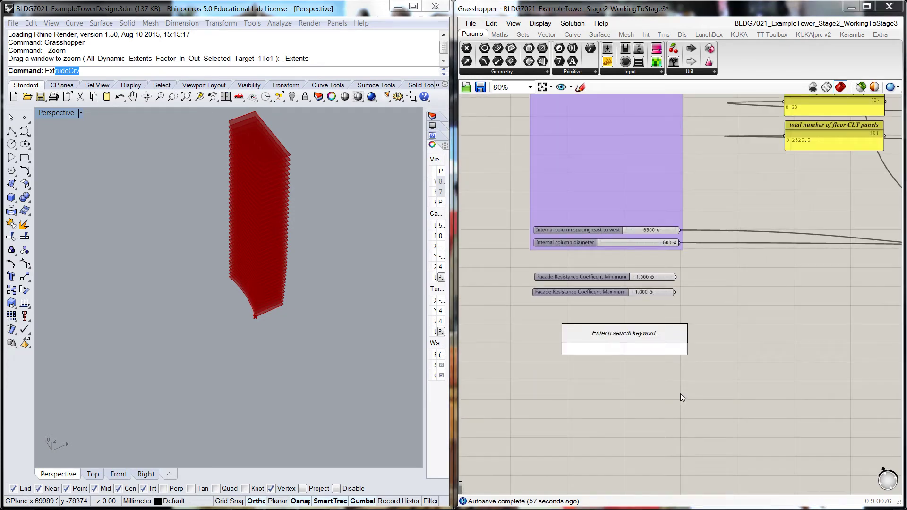
text(3000)
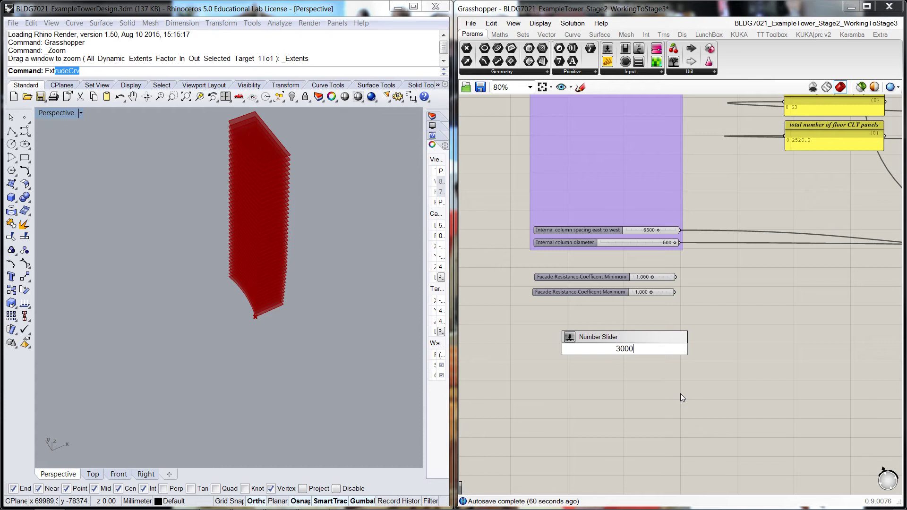
key(Return)
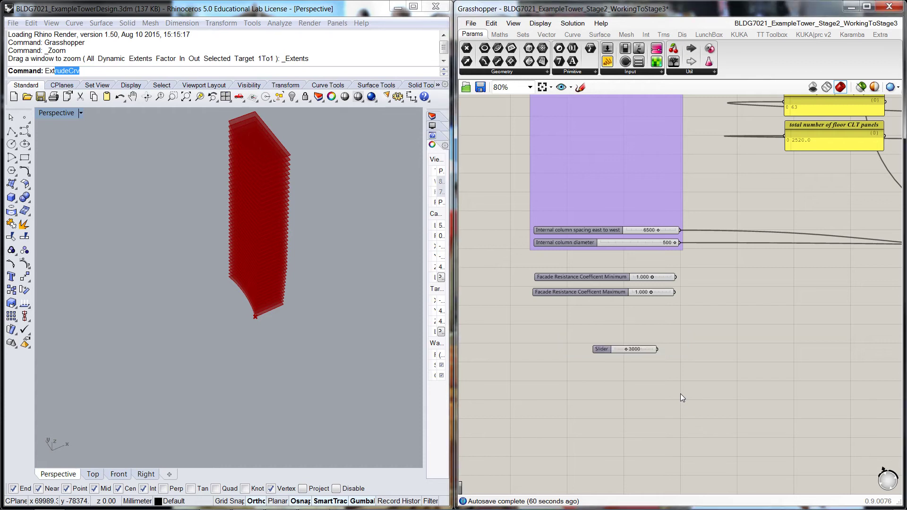
double_click(600, 348)
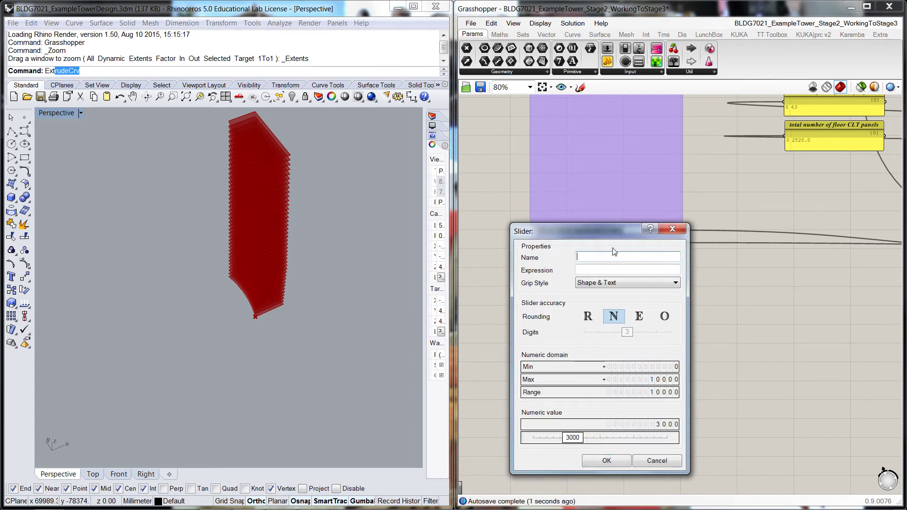
text(Facade column)
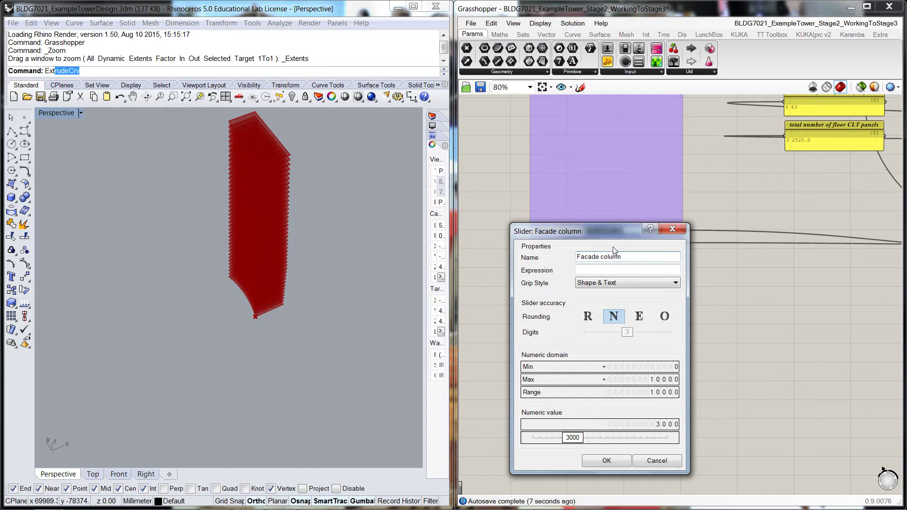
text( spacing)
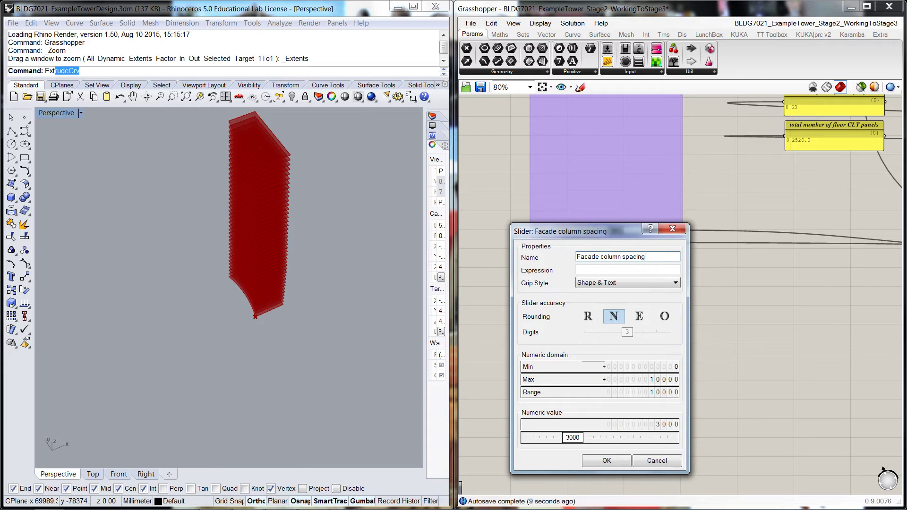
double_click(620, 380)
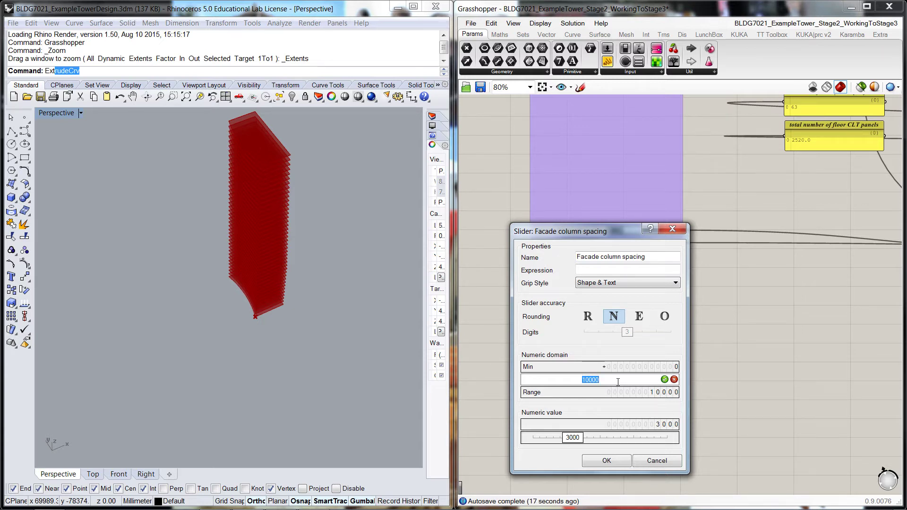
text(6000)
click(664, 379)
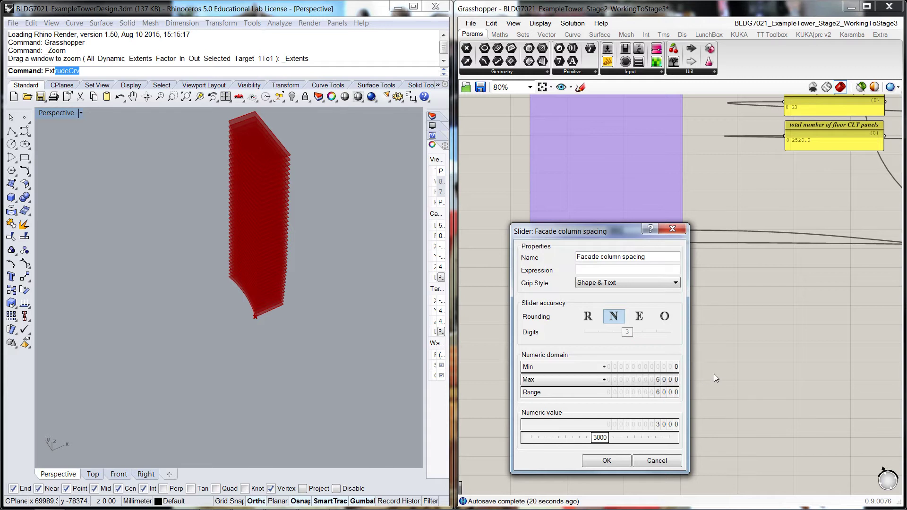
click(605, 460)
drag(627, 349, 574, 327)
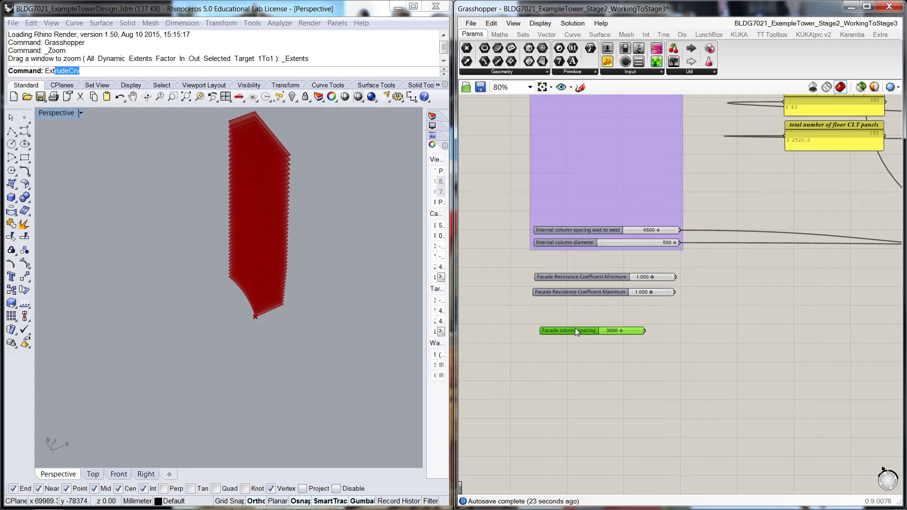
Add a Division component and feed the measured arc length into its A input.
click(607, 349)
scroll(661, 349, down, 5)
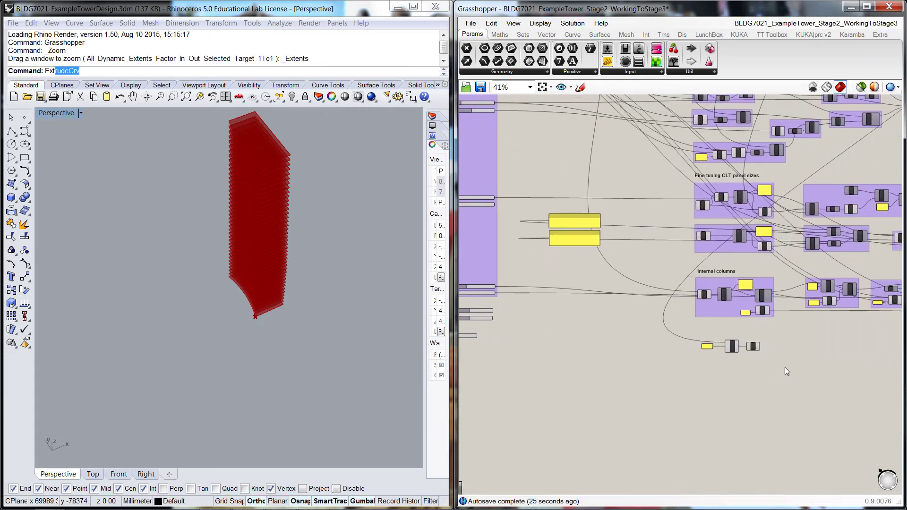
scroll(796, 366, up, 2)
right_drag(795, 367, 637, 317)
scroll(637, 318, up, 1)
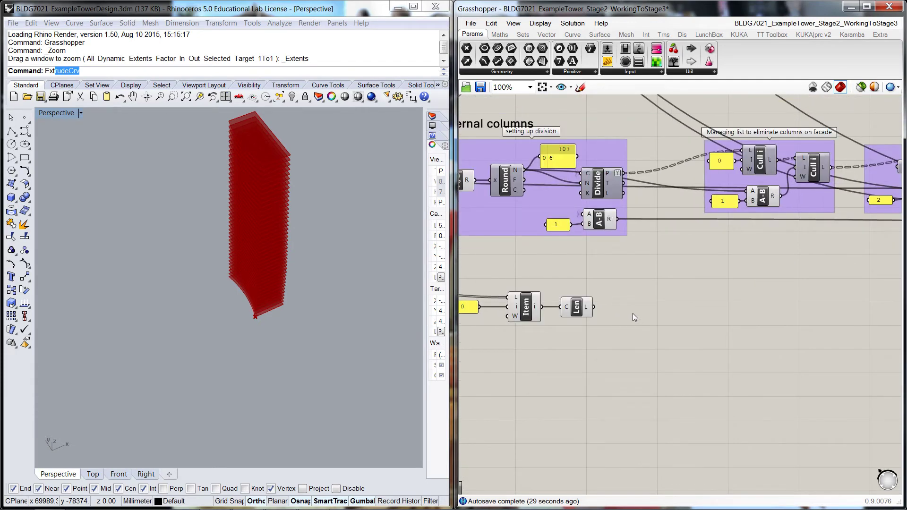
double_click(632, 310)
text(/)
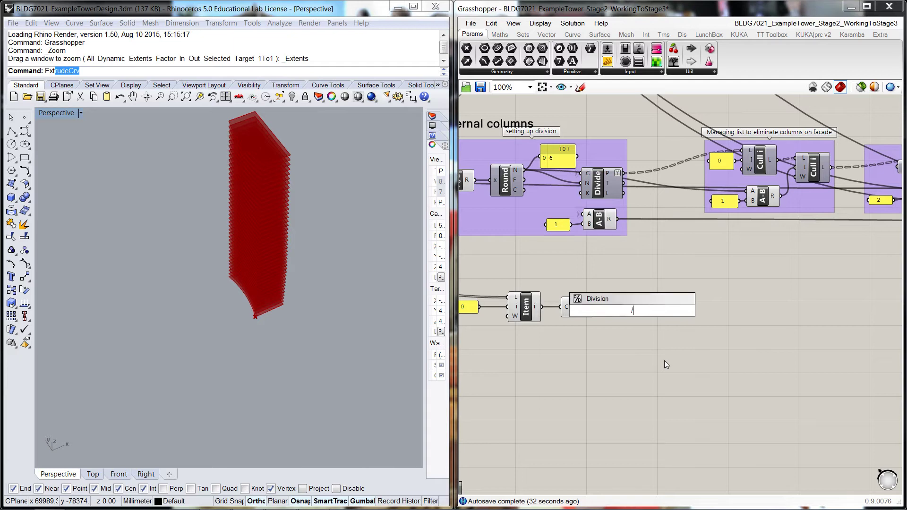
key(Return)
drag(633, 312, 659, 324)
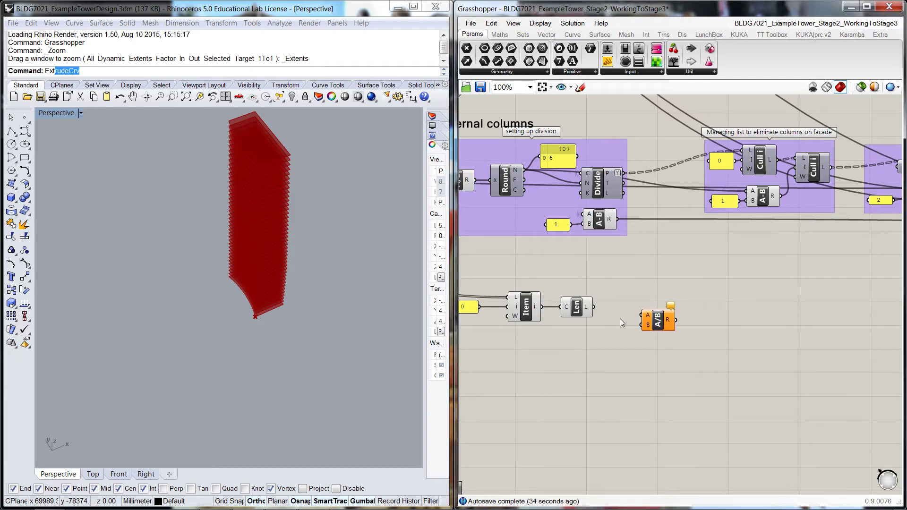
drag(594, 307, 641, 315)
Use the Facade column spacing slider as the division's B input.
scroll(614, 348, down, 2)
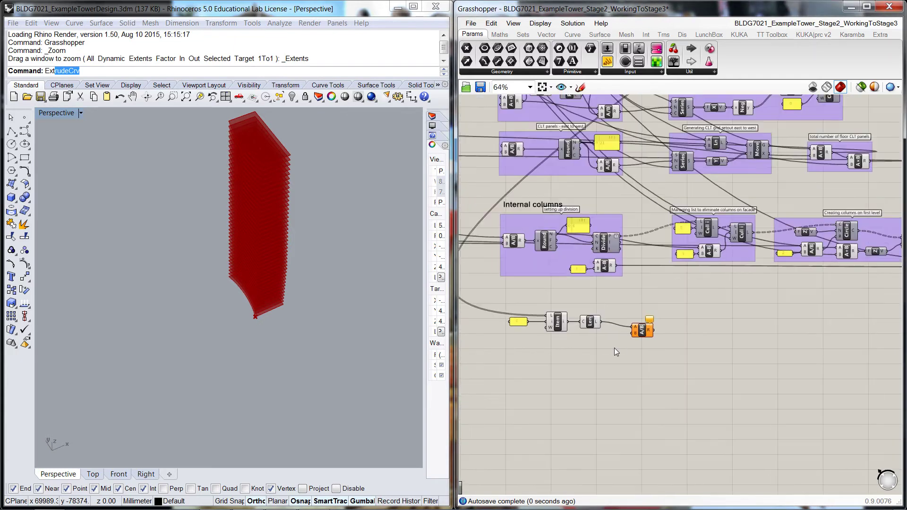
scroll(747, 336, down, 3)
scroll(581, 308, up, 3)
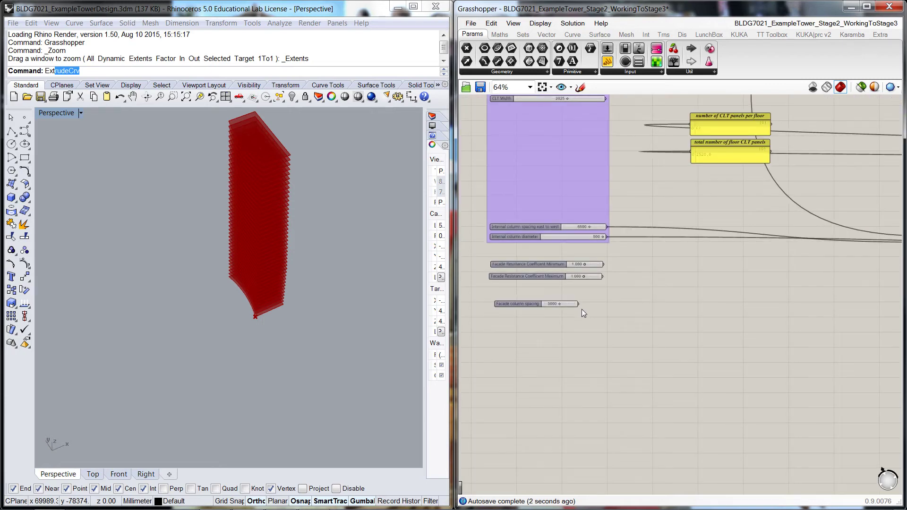
drag(578, 304, 835, 333)
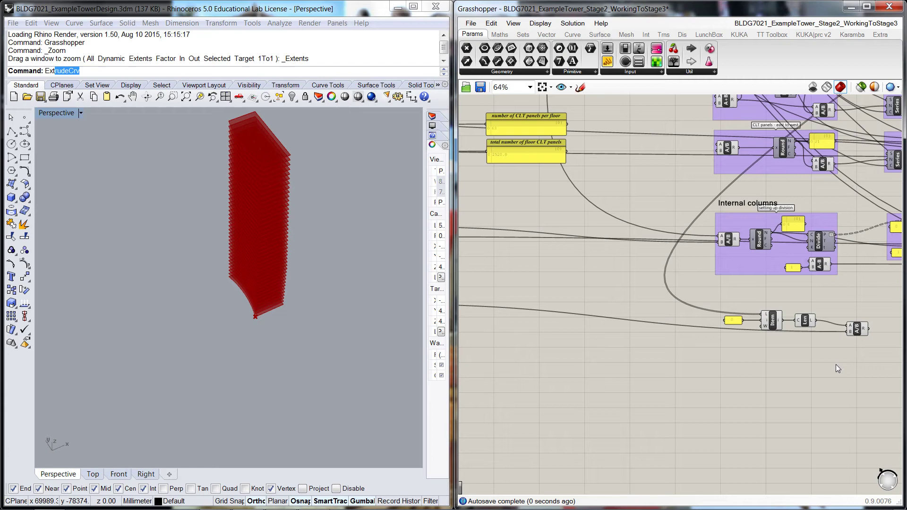
right_drag(783, 361, 706, 354)
Add a panel displaying the division result.
scroll(703, 302, up, 4)
double_click(703, 310)
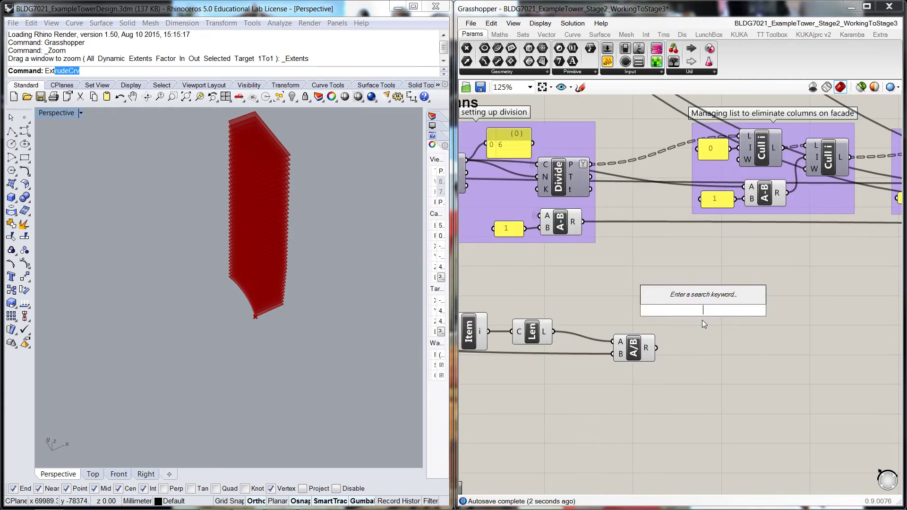
text(")
key(Return)
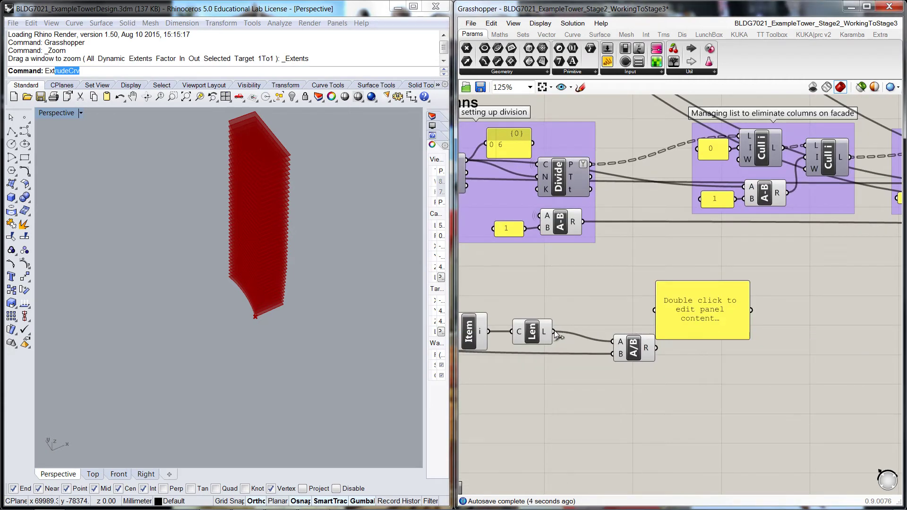
drag(555, 334, 687, 284)
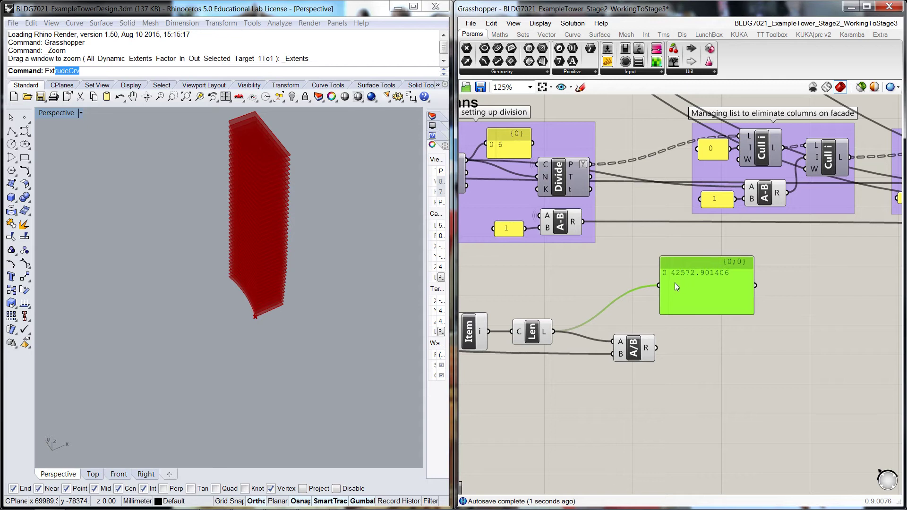
drag(656, 348, 836, 281)
click(716, 371)
Insert a Round component between the division and the panel, which now shows 14.
double_click(664, 291)
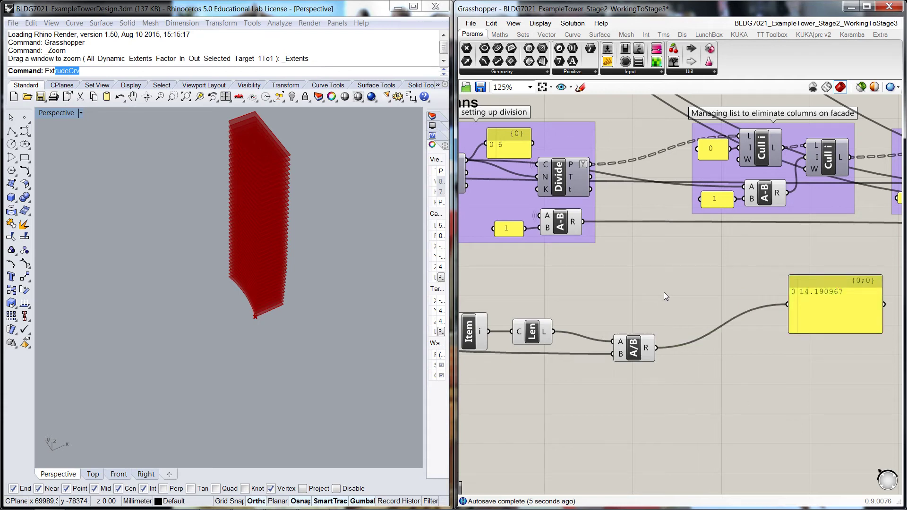
text(rou)
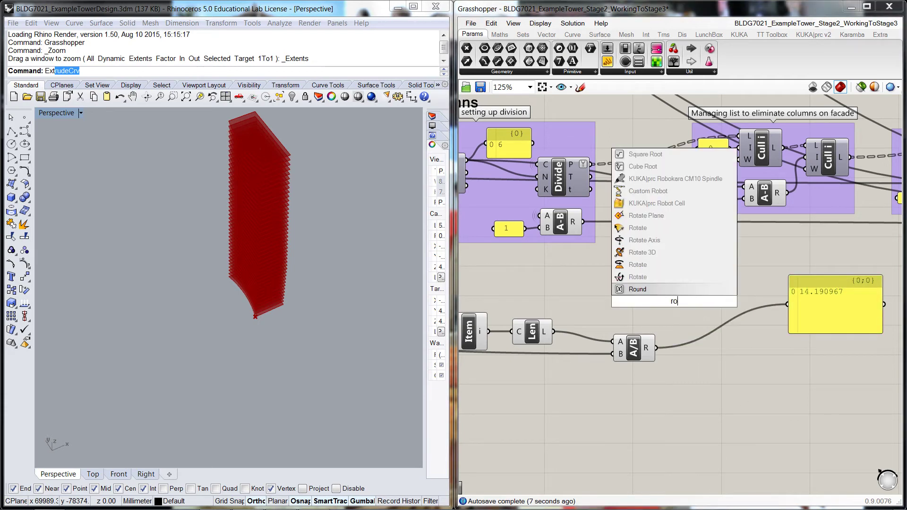
click(664, 289)
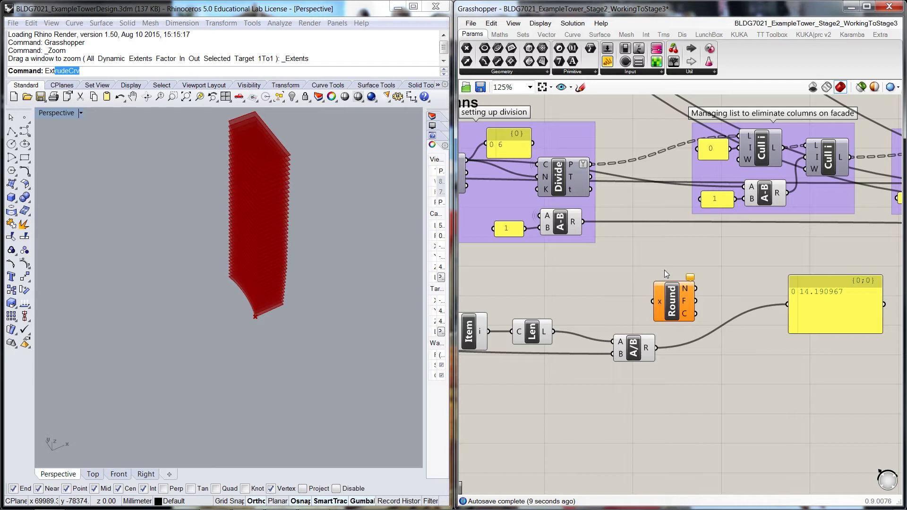
drag(664, 289, 693, 289)
drag(656, 350, 786, 304)
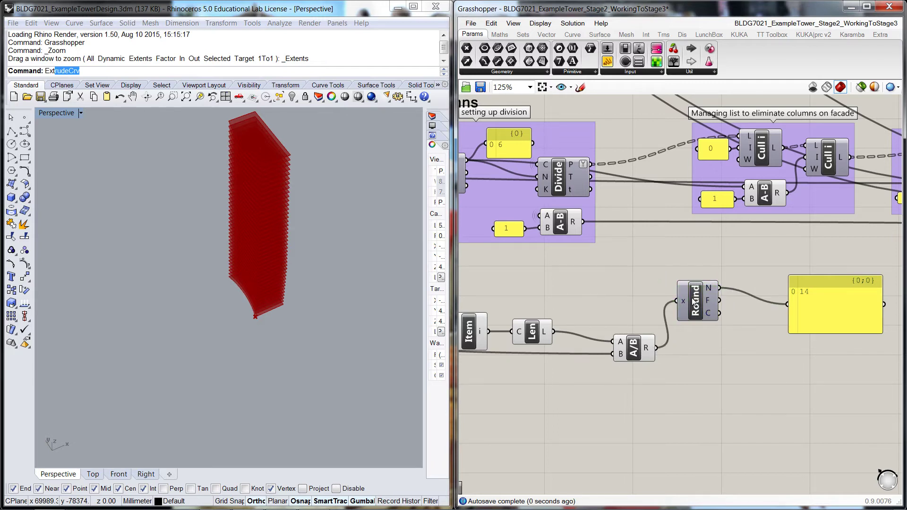
drag(695, 302, 700, 314)
click(772, 387)
right_drag(773, 387, 683, 357)
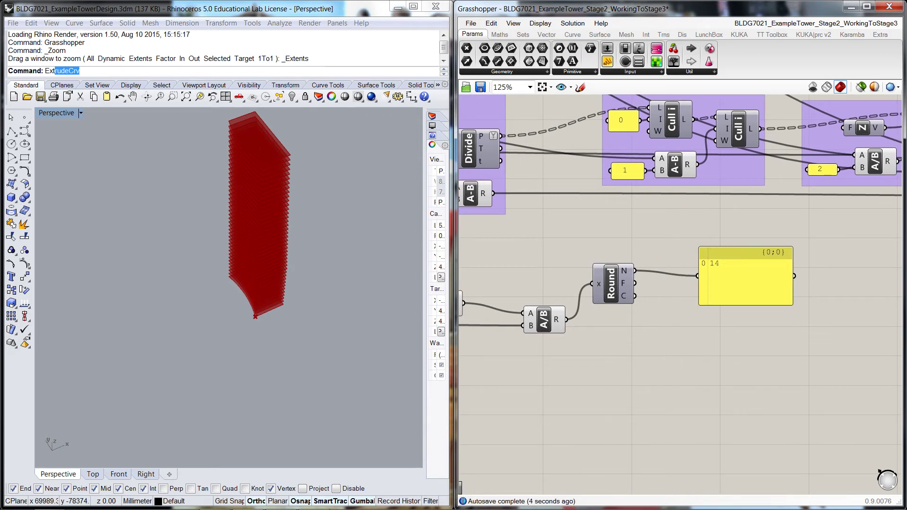
Move the 14 panel nearer the Round component, reframe the view, and open the component search.
drag(704, 298, 689, 271)
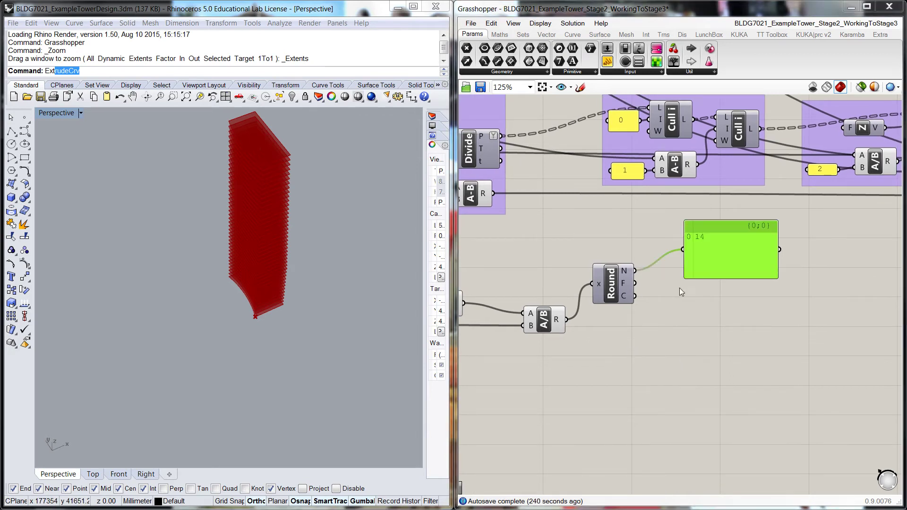
click(688, 328)
scroll(708, 324, down, 3)
right_drag(727, 326, 675, 309)
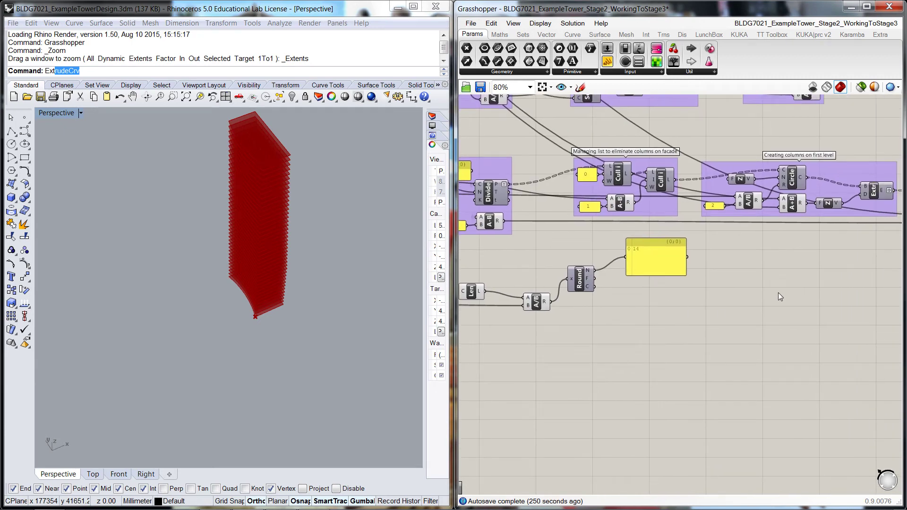
drag(663, 243, 648, 240)
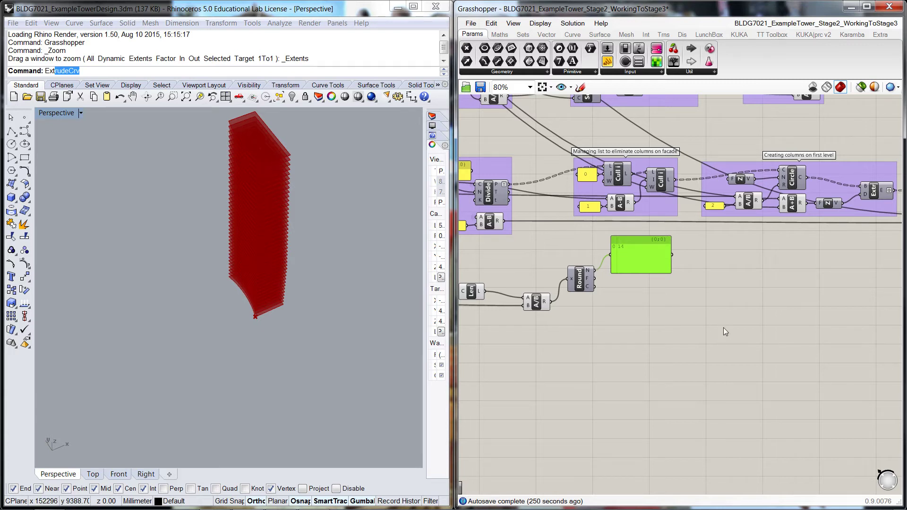
right_drag(722, 324, 670, 315)
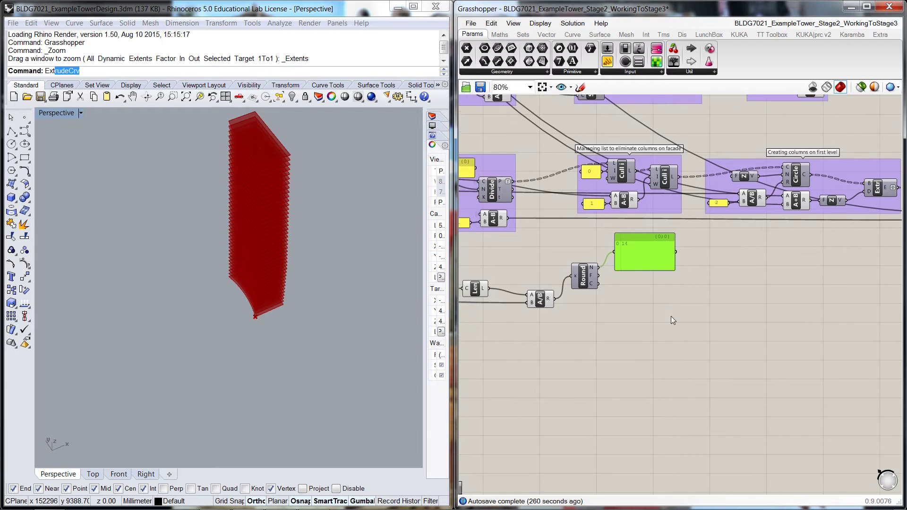
scroll(219, 257, up, 3)
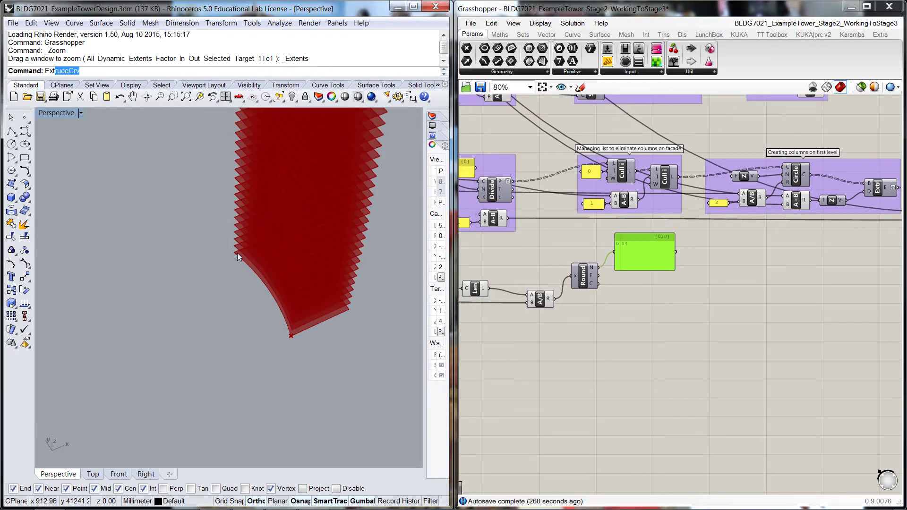
right_drag(662, 295, 622, 283)
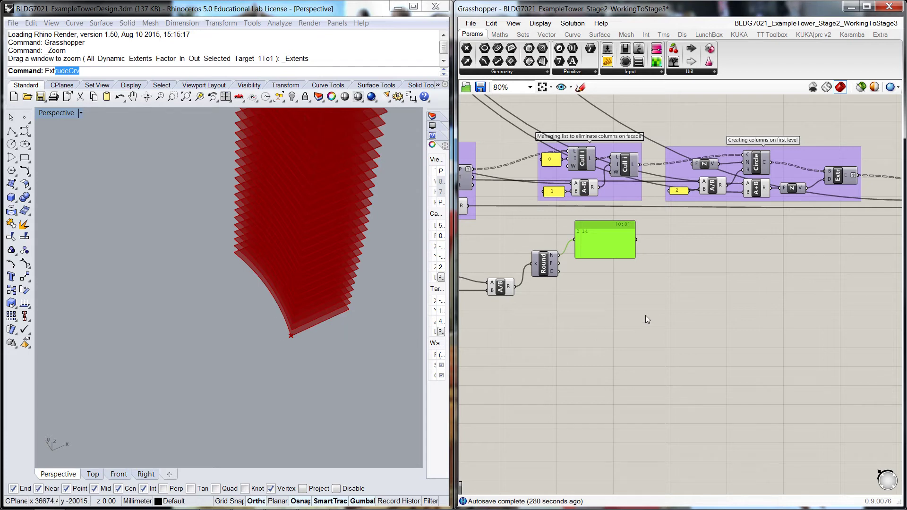
click(644, 299)
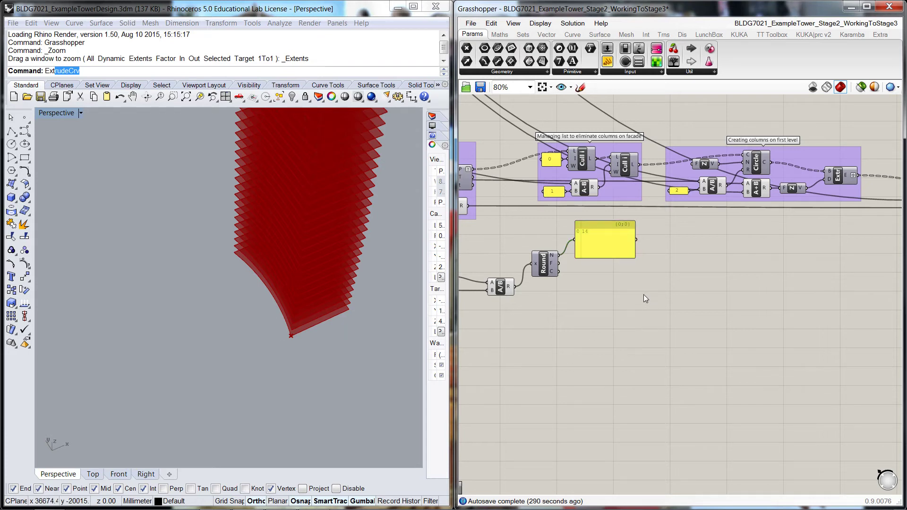
double_click(659, 294)
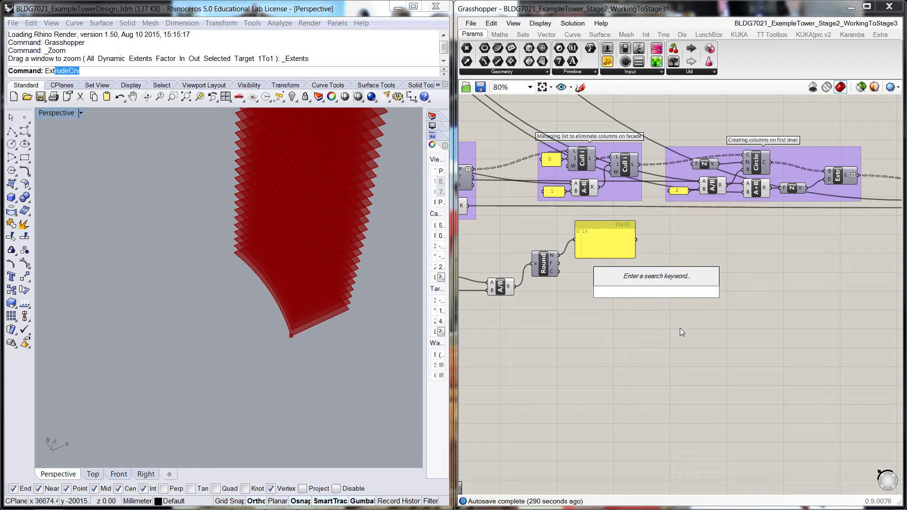
Place a Subtraction component with a panel holding 1 beside it as B.
text(subtraction)
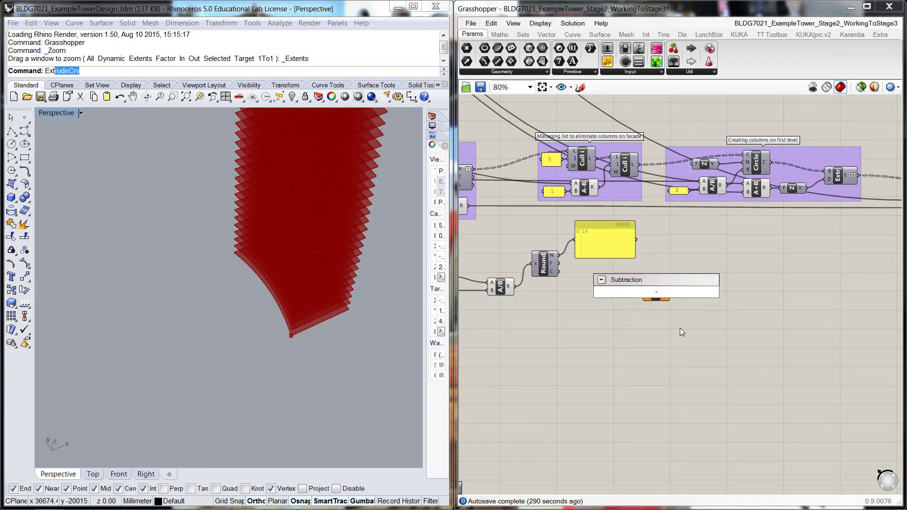
key(Return)
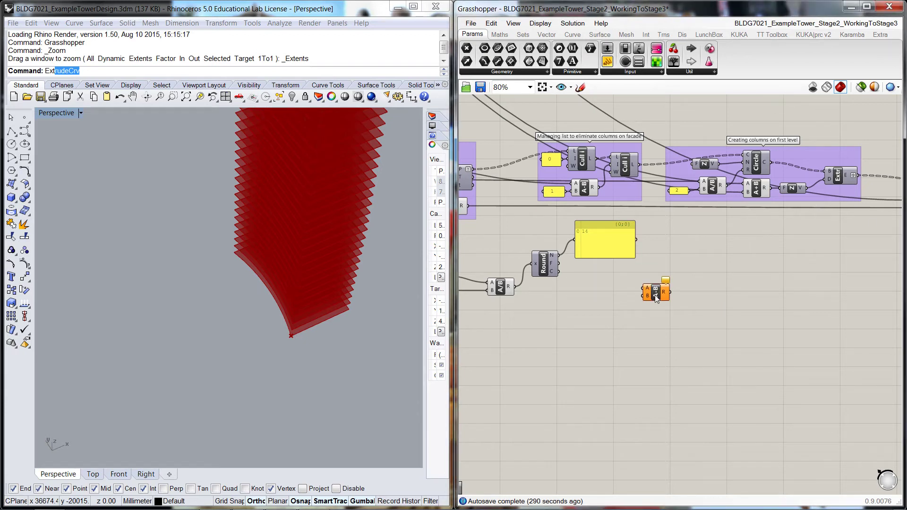
double_click(632, 313)
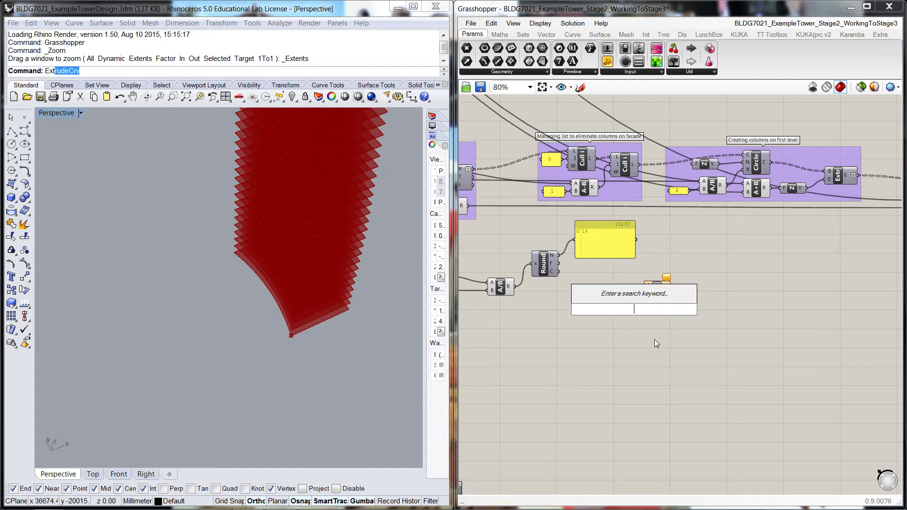
text(panel)
key(Return)
click(645, 311)
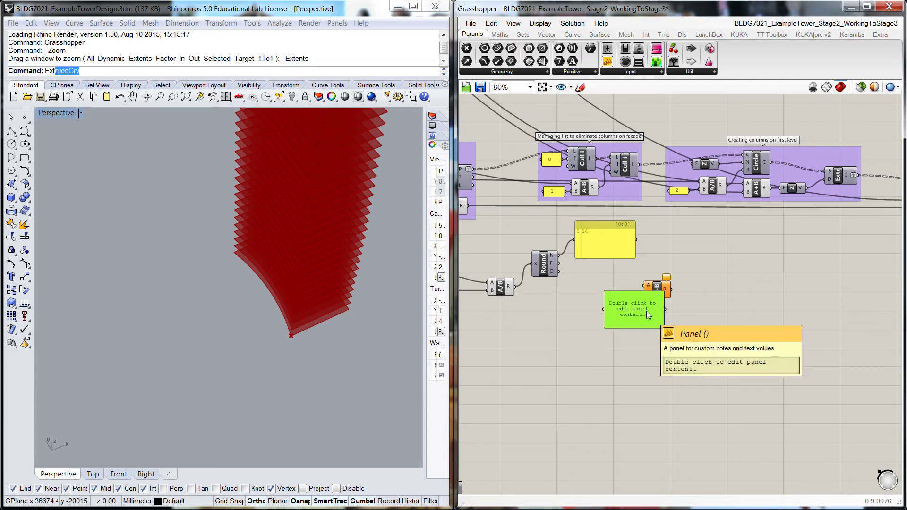
double_click(648, 315)
text(1)
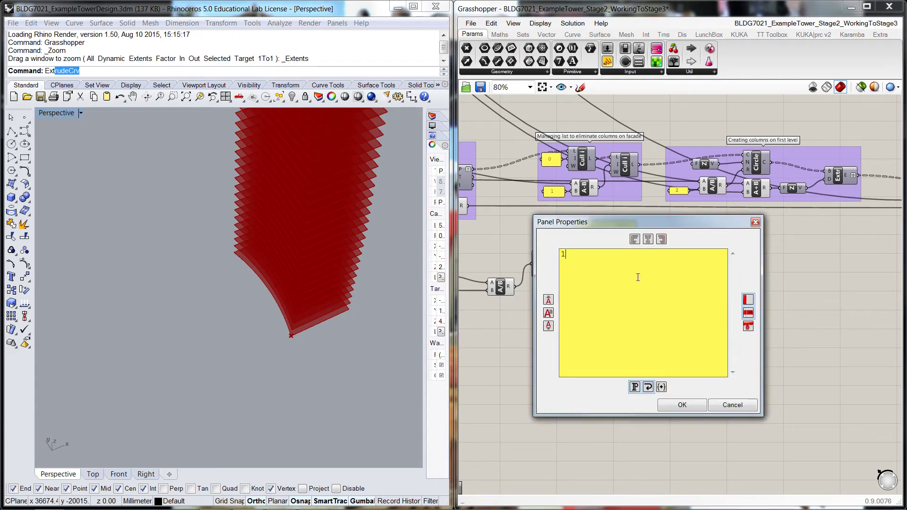
click(686, 405)
mouse_move(634, 303)
mouse_down()
mouse_move(597, 303)
mouse_move(645, 293)
mouse_up()
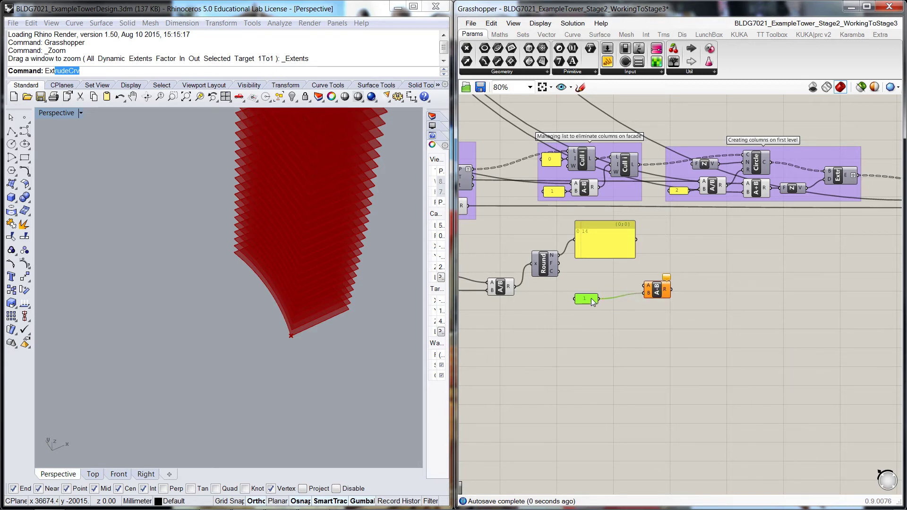
drag(592, 302, 608, 306)
click(571, 260)
Feed the Round output into the Subtraction's A input.
drag(559, 255, 641, 293)
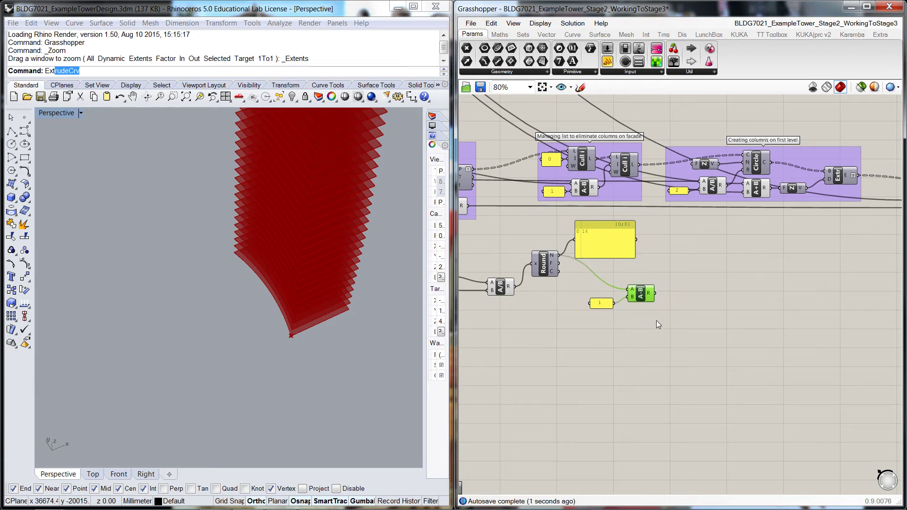
click(658, 324)
right_drag(684, 313, 623, 331)
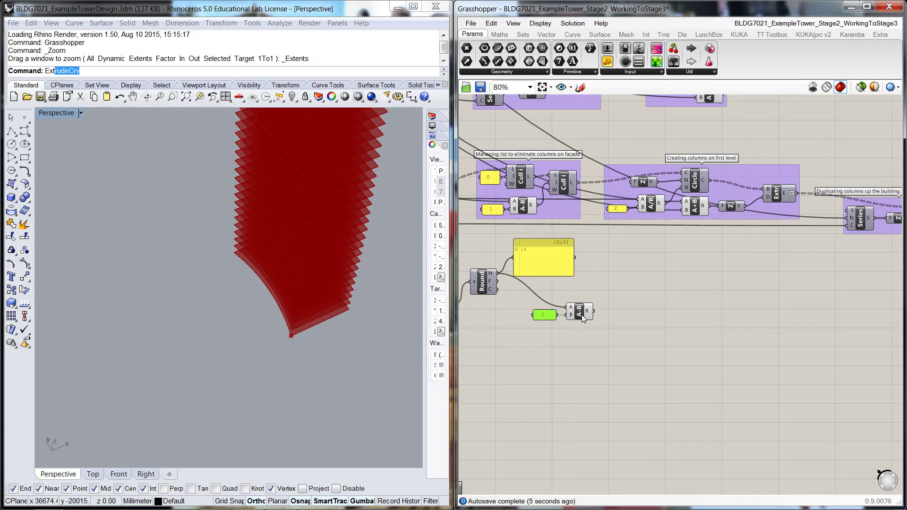
click(594, 346)
right_drag(633, 341, 619, 350)
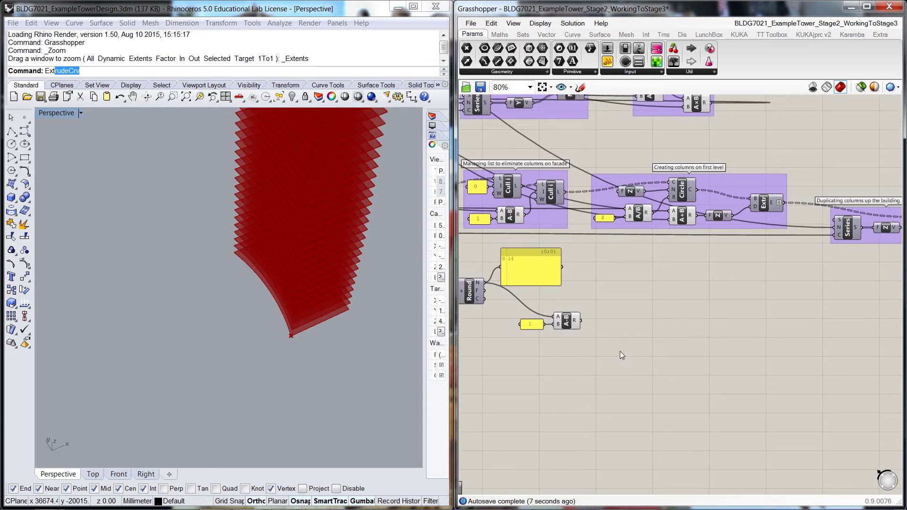
Add a Multiplication (A×B) component and a copy of the 1 panel changed to 2.
double_click(639, 306)
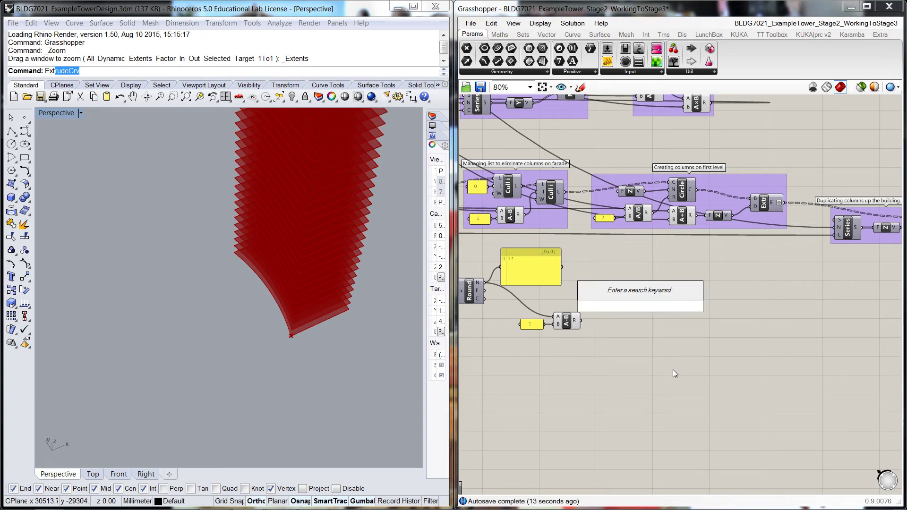
text(*)
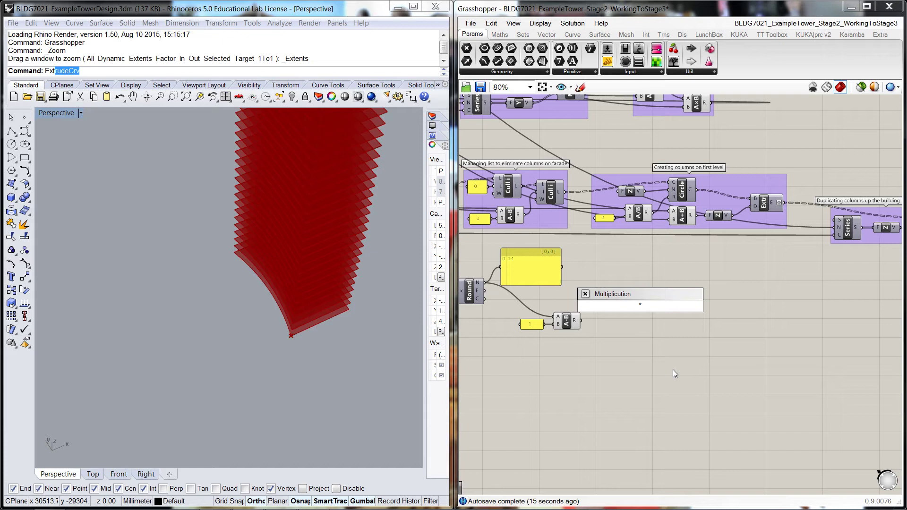
key(Return)
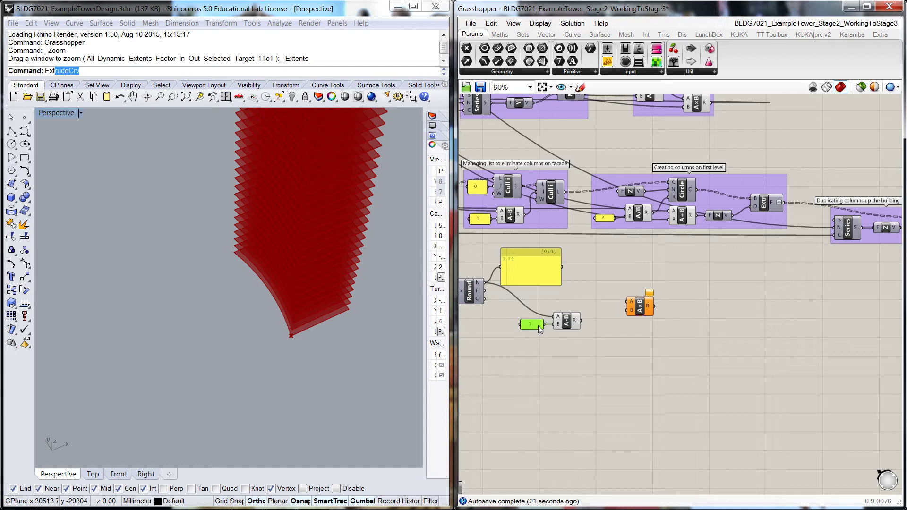
alt+drag(531, 324, 627, 310)
double_click(606, 324)
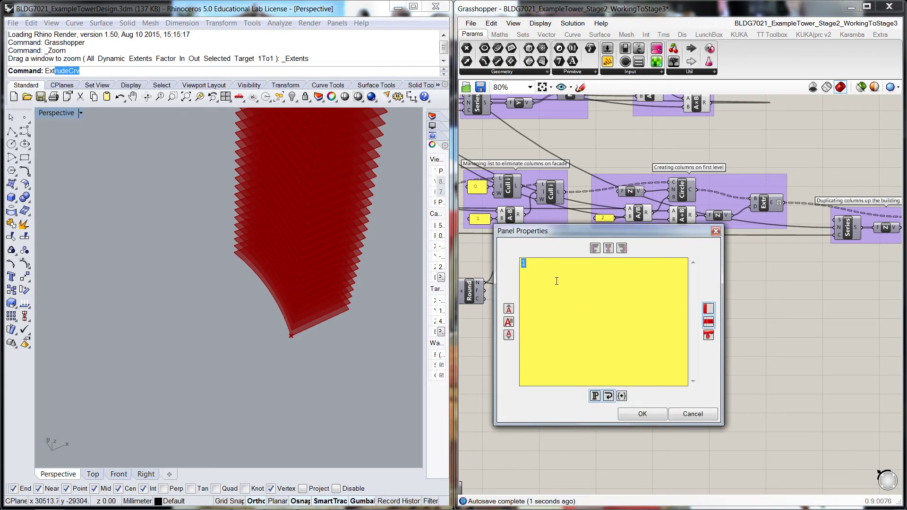
key(BackSpace)
text(2)
click(640, 413)
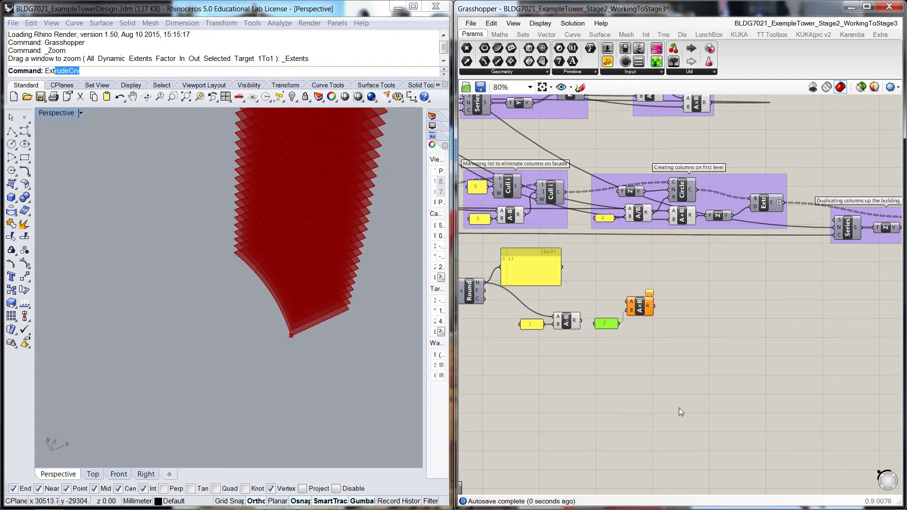
Wire the subtraction result into the multiplication and preview its product in a new panel.
drag(616, 306, 629, 302)
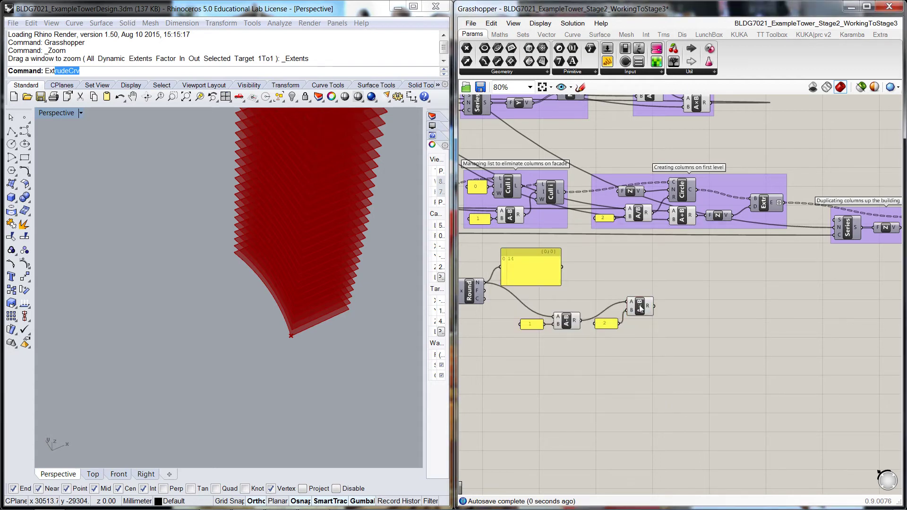
click(639, 312)
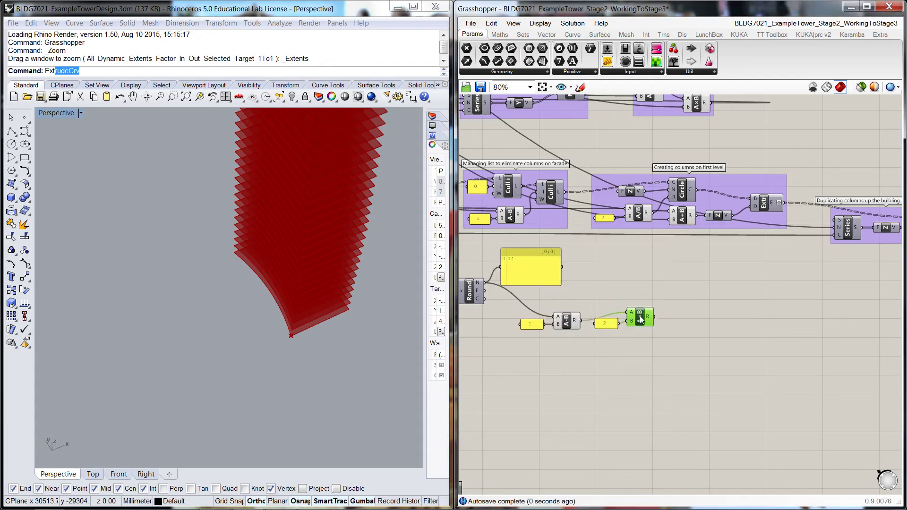
double_click(662, 290)
text(")
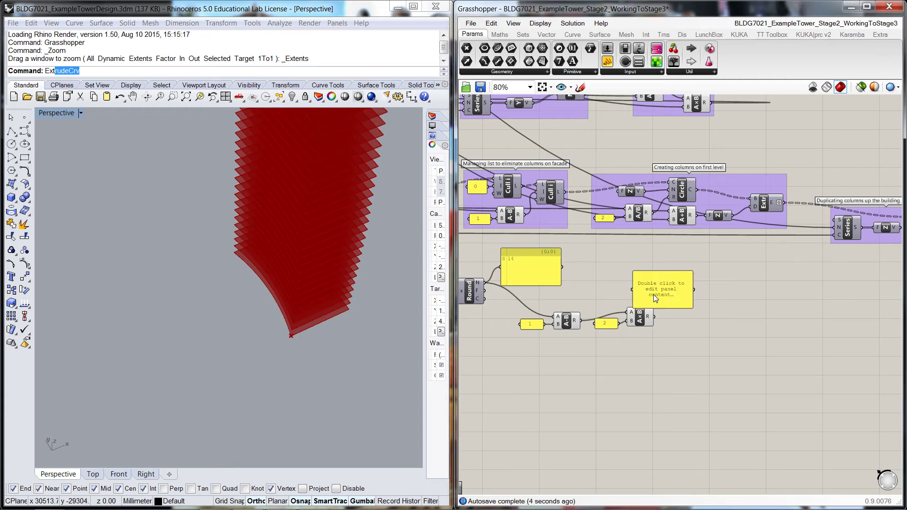
key(Return)
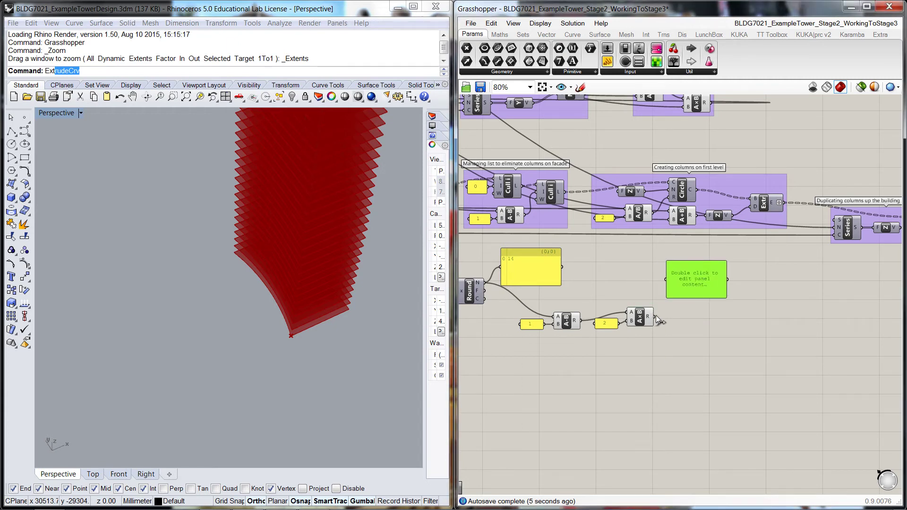
drag(654, 316, 701, 265)
Delete the temporary check panel showing 26.
click(710, 332)
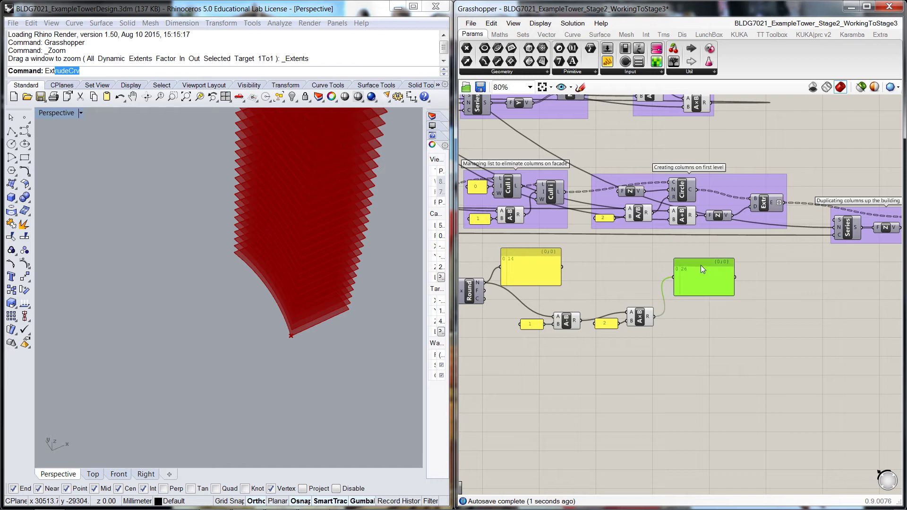
click(707, 315)
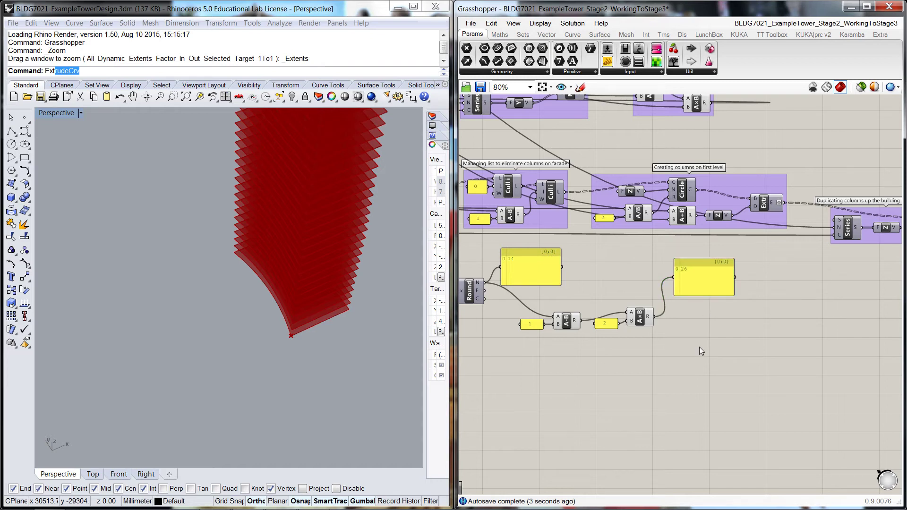
click(708, 273)
key(Delete)
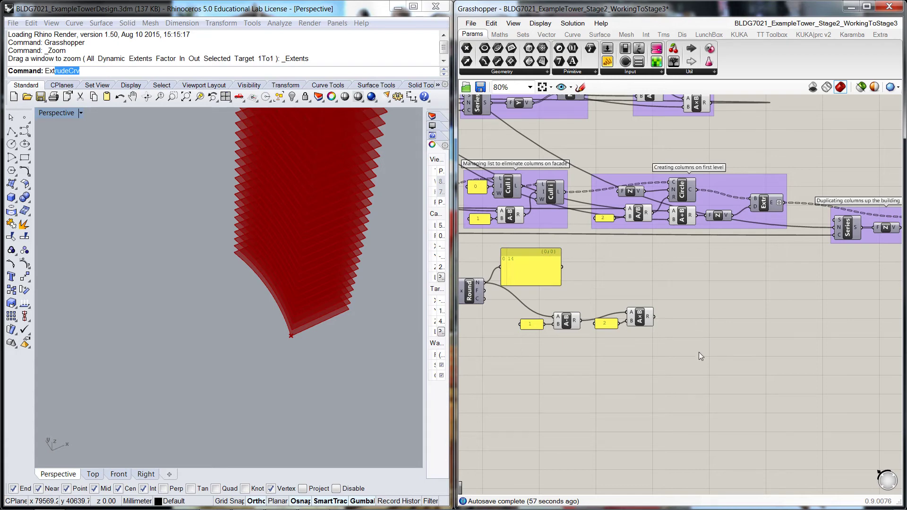
Place another Multiplication component below the column groups and wire the yellow panel into it.
scroll(697, 360, down, 5)
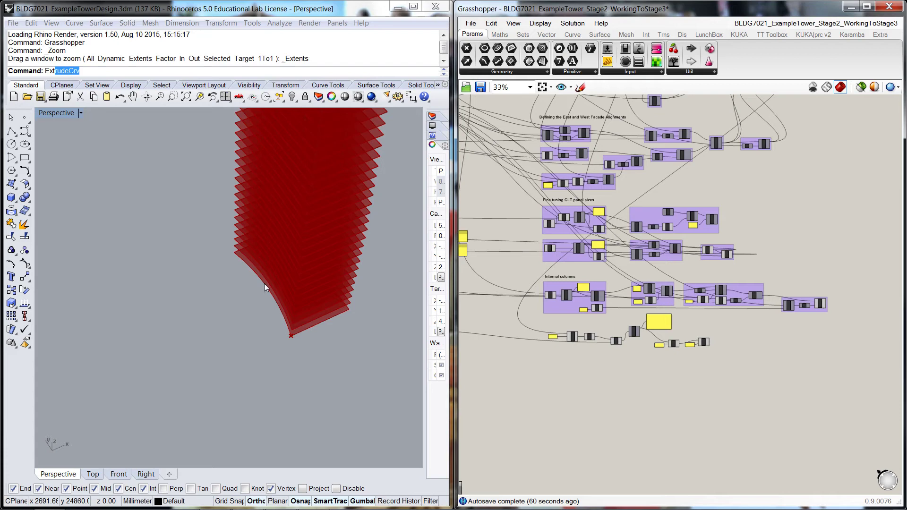
scroll(287, 346, down, 2)
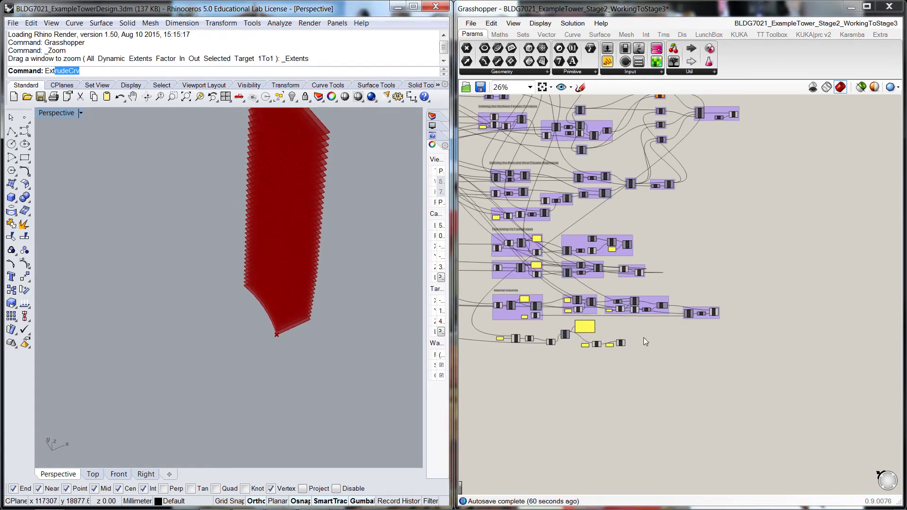
scroll(632, 335, up, 5)
double_click(672, 302)
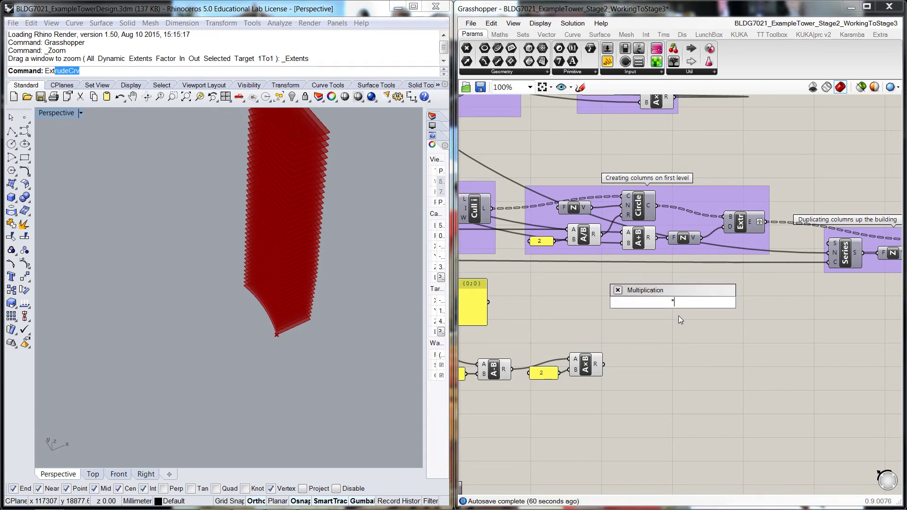
key(Return)
scroll(625, 320, down, 3)
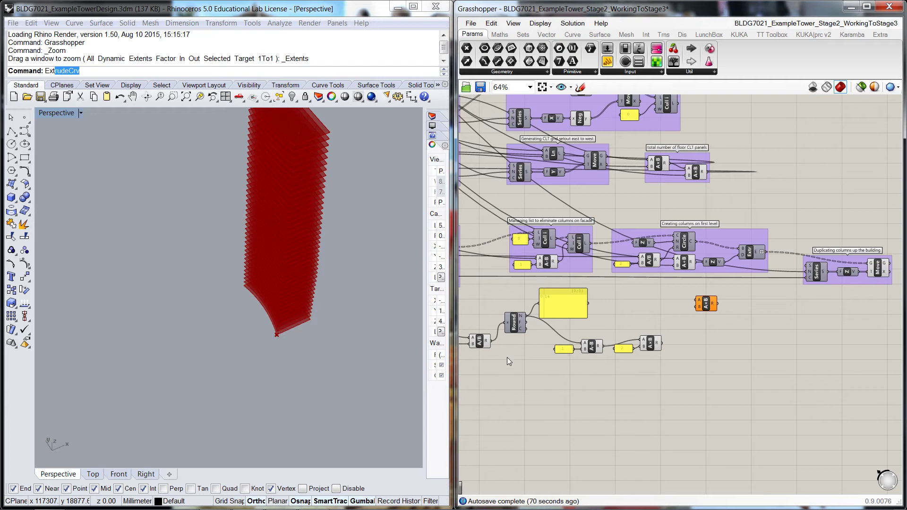
right_drag(506, 357, 564, 359)
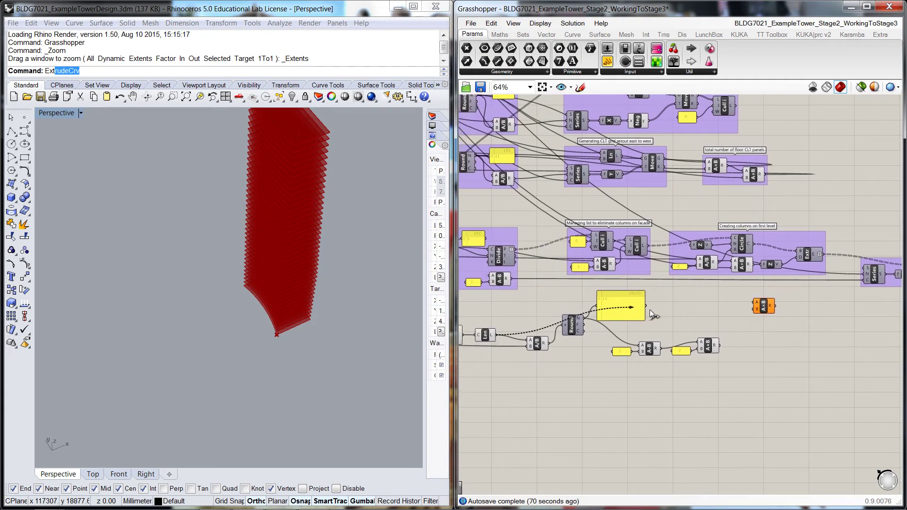
drag(646, 306, 747, 390)
Wire the Facade Resistance Coefficient Minimum slider into a multiplication component.
click(764, 352)
scroll(763, 352, down, 3)
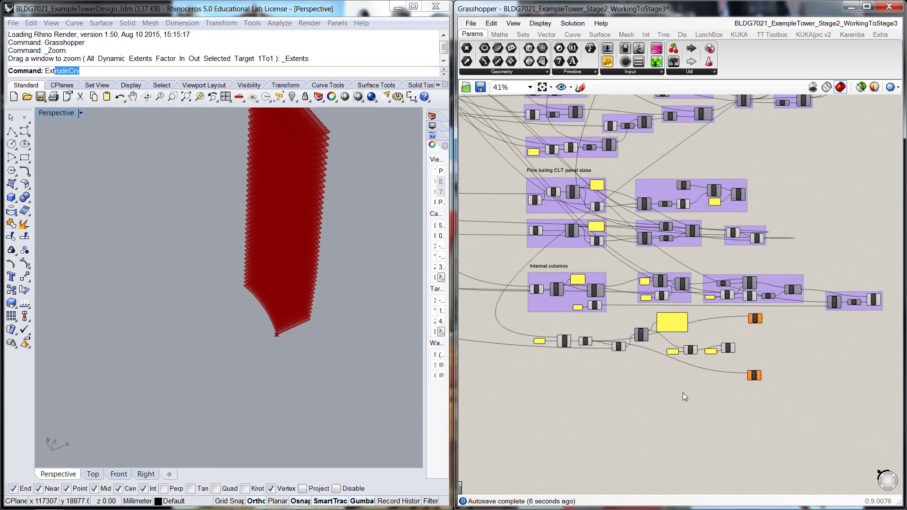
right_drag(682, 393, 760, 413)
scroll(617, 356, up, 3)
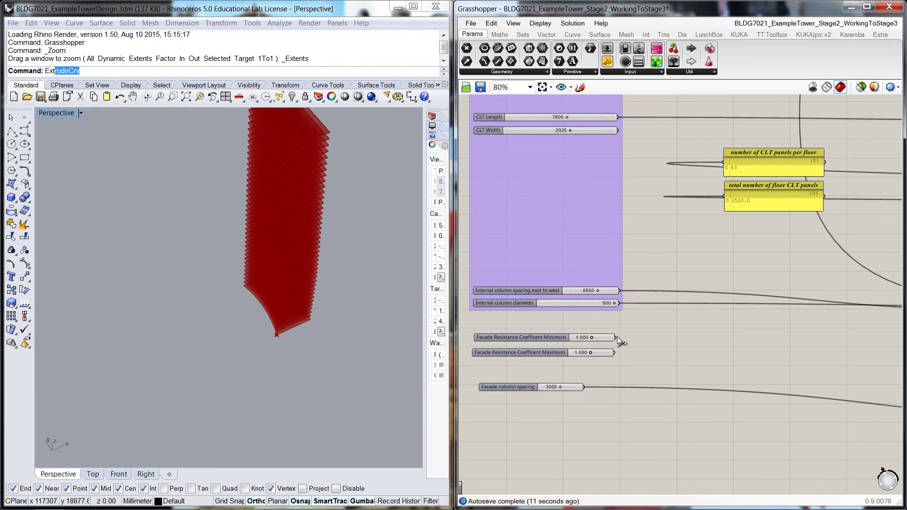
scroll(736, 401, down, 5)
drag(614, 336, 817, 382)
scroll(883, 403, up, 5)
scroll(809, 372, up, 1)
scroll(820, 384, down, 3)
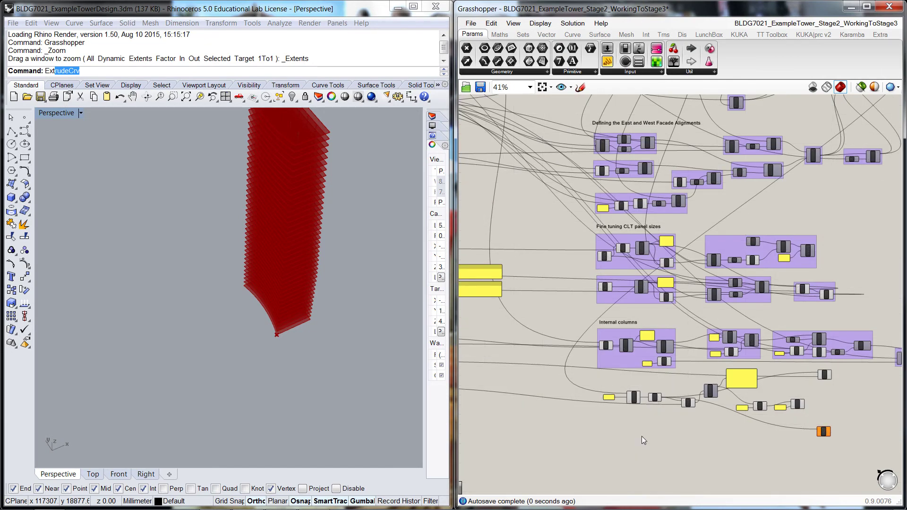
right_drag(641, 435, 755, 437)
scroll(494, 378, up, 5)
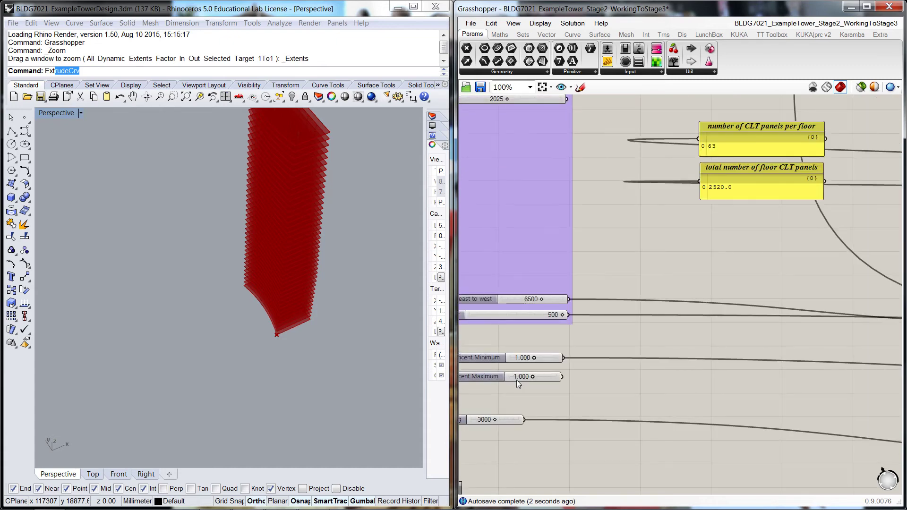
Wire the Maximum slider into the other multiplication and set the coefficients to 0.360 and 0.770.
drag(572, 375, 835, 421)
scroll(668, 405, down, 5)
scroll(836, 430, up, 2)
scroll(808, 426, up, 4)
scroll(814, 432, down, 4)
scroll(572, 386, up, 6)
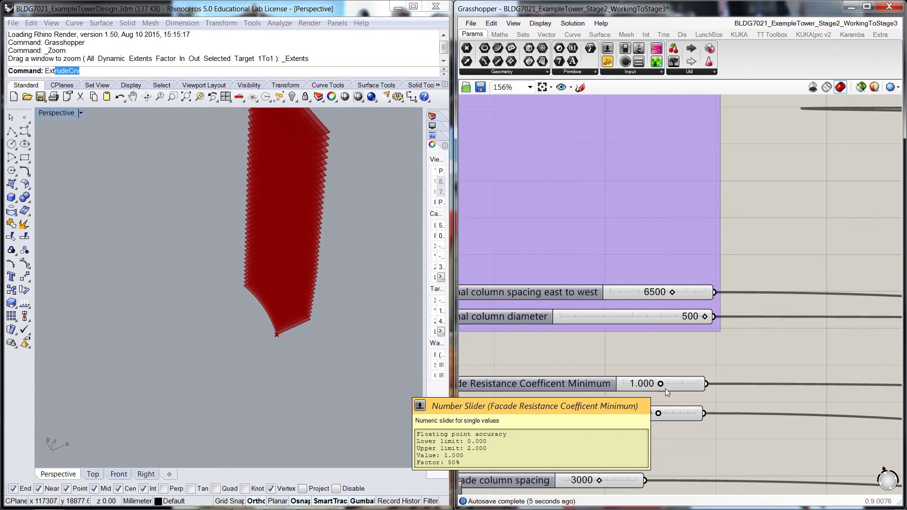
drag(660, 384, 647, 415)
Add a panel showing the upper multiplication result, 15326.244506.
scroll(669, 432, down, 3)
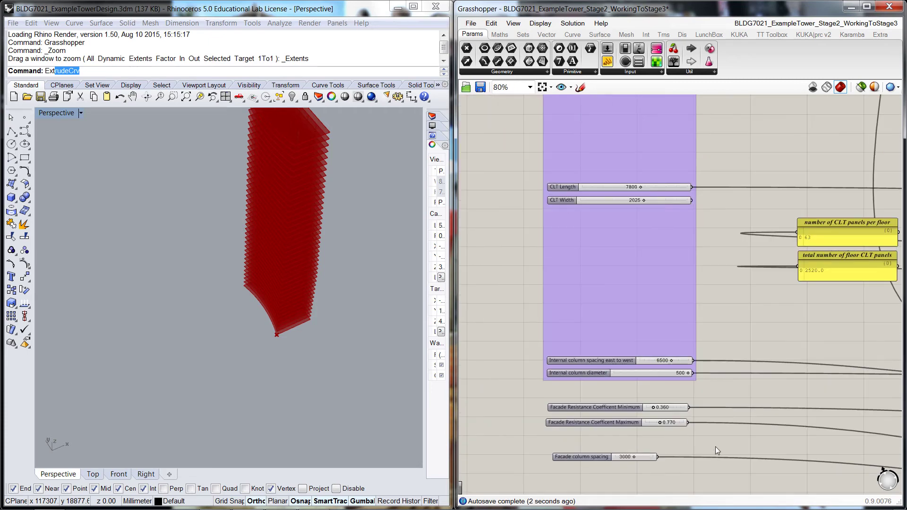
scroll(715, 446, up, 2)
scroll(833, 395, down, 3)
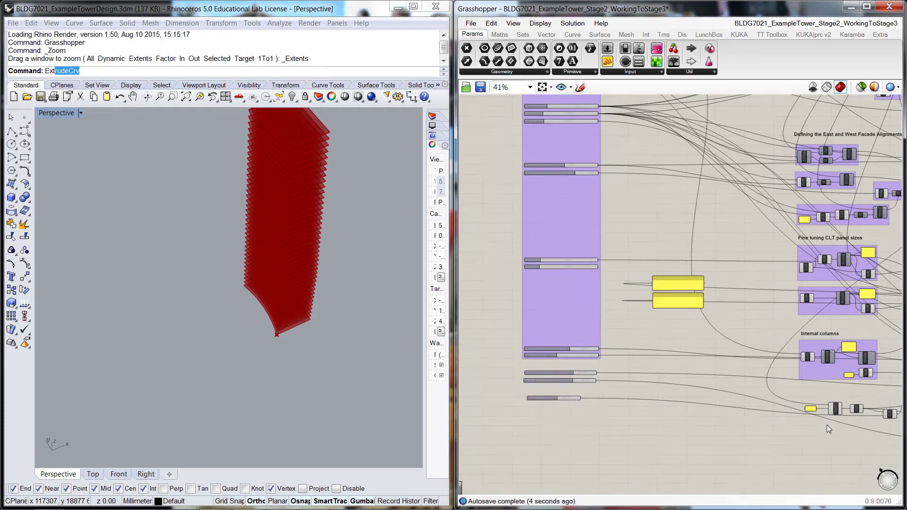
right_drag(826, 424, 571, 377)
scroll(828, 361, up, 3)
right_drag(815, 356, 707, 320)
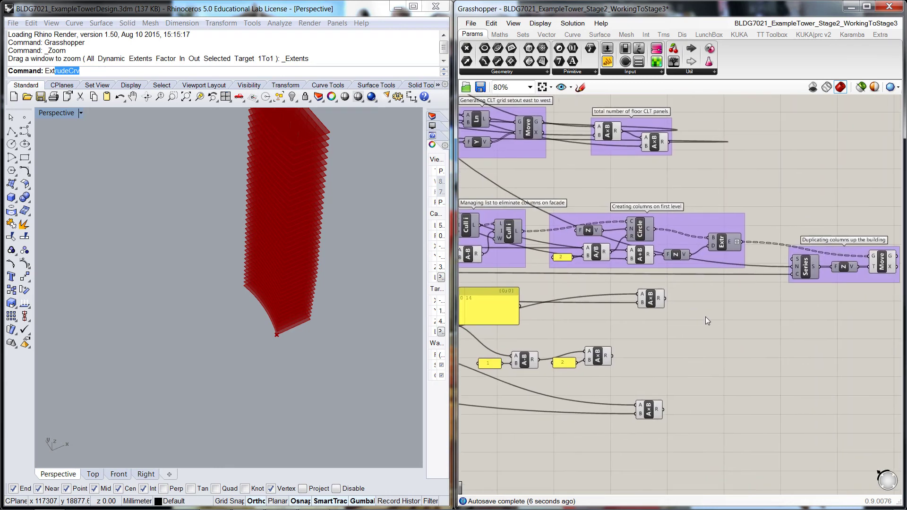
double_click(707, 317)
text(panel)
key(Return)
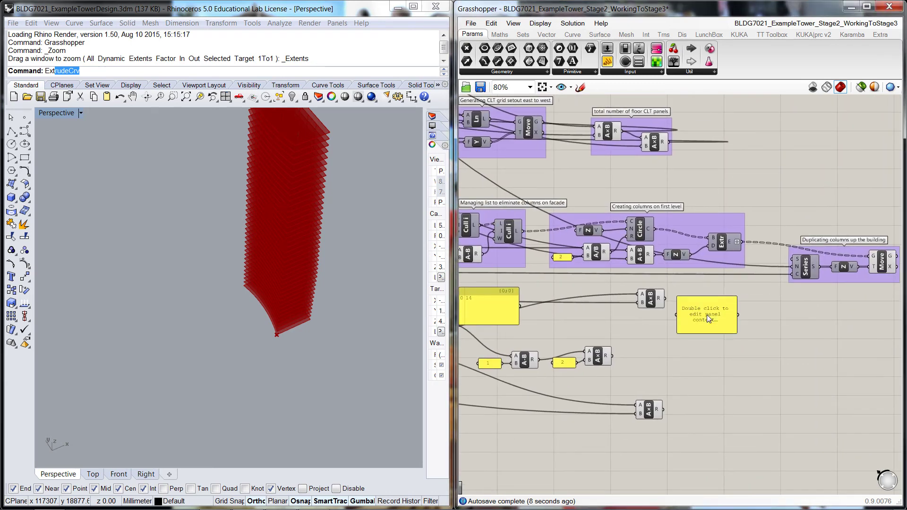
drag(667, 296, 745, 310)
click(698, 355)
click(737, 343)
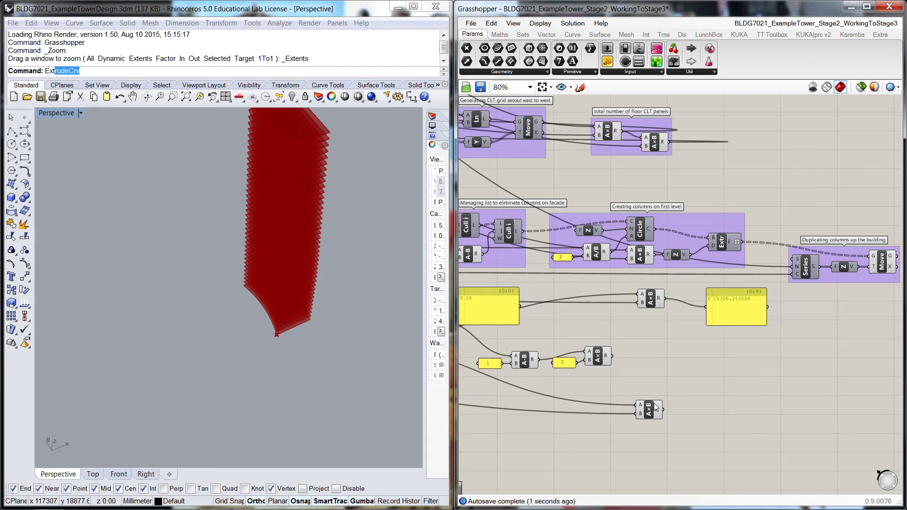
Add a second panel showing the lower multiplication result, 32781.134082.
double_click(713, 398)
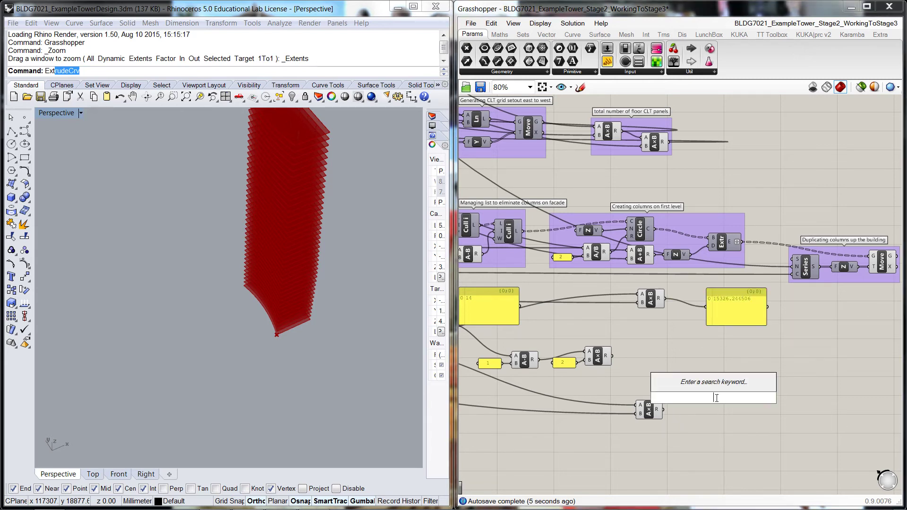
text(panel)
key(Return)
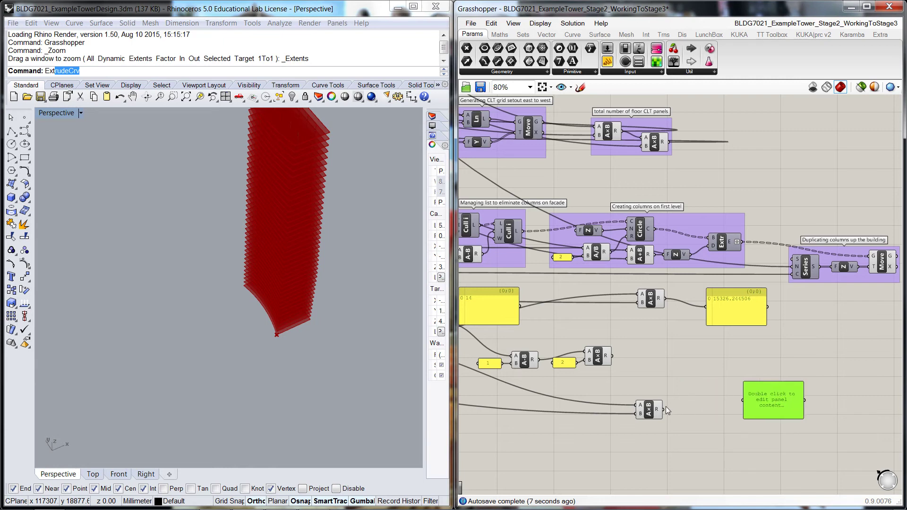
drag(663, 409, 732, 390)
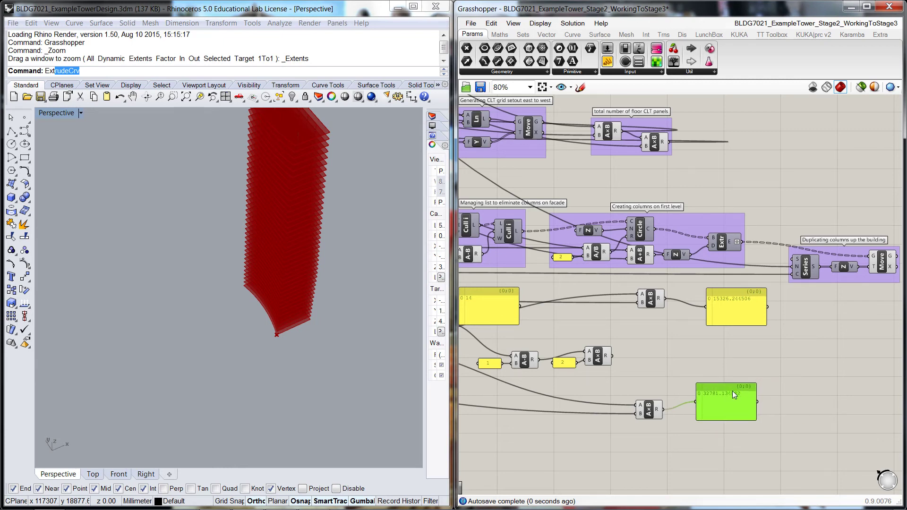
scroll(759, 410, up, 1)
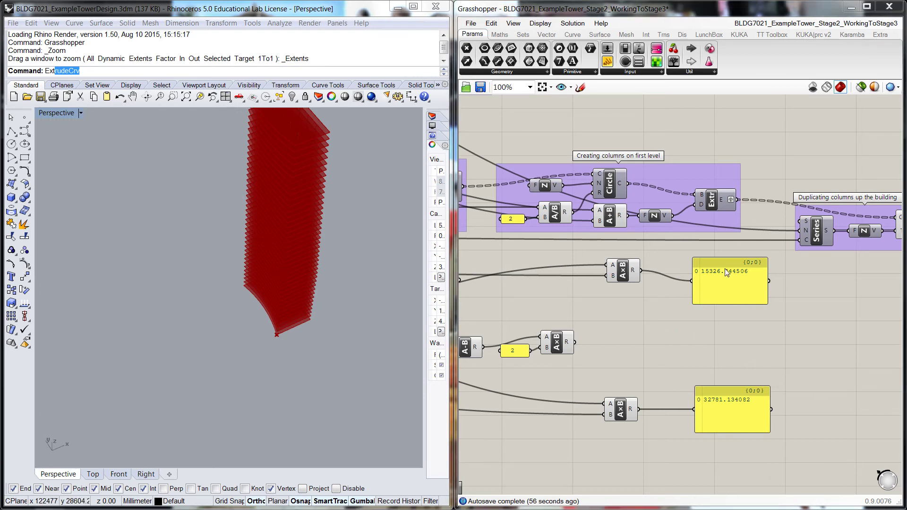
Add a Division (A/B) component fed by a multiplication result.
drag(726, 273, 762, 269)
double_click(686, 301)
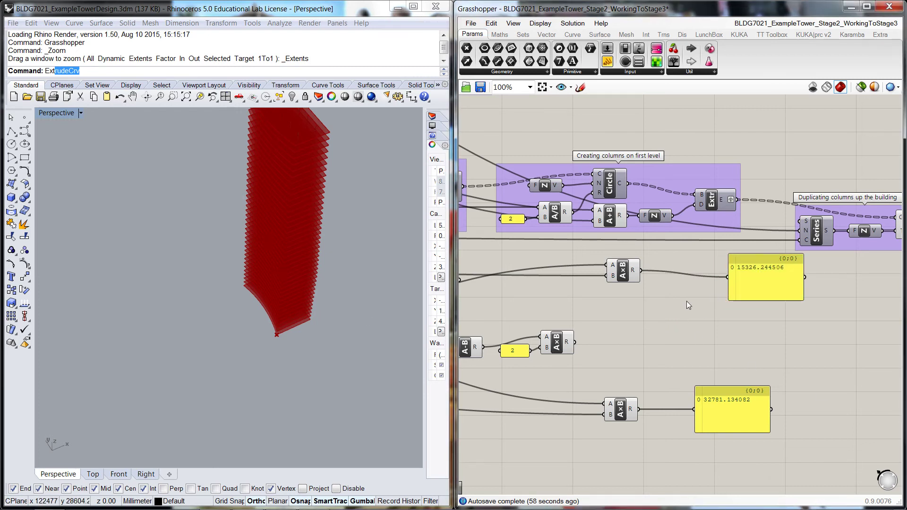
text(?)
double_click(682, 325)
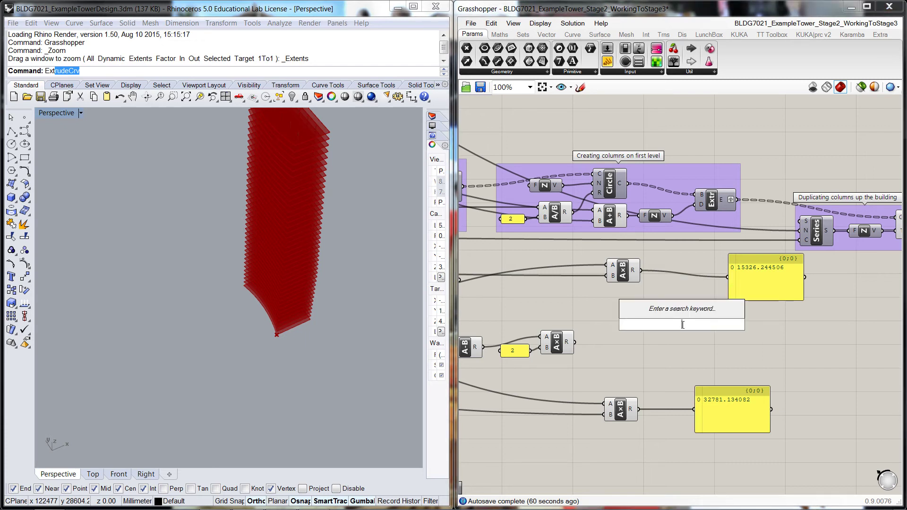
text(?)
key(BackSpace)
text(/)
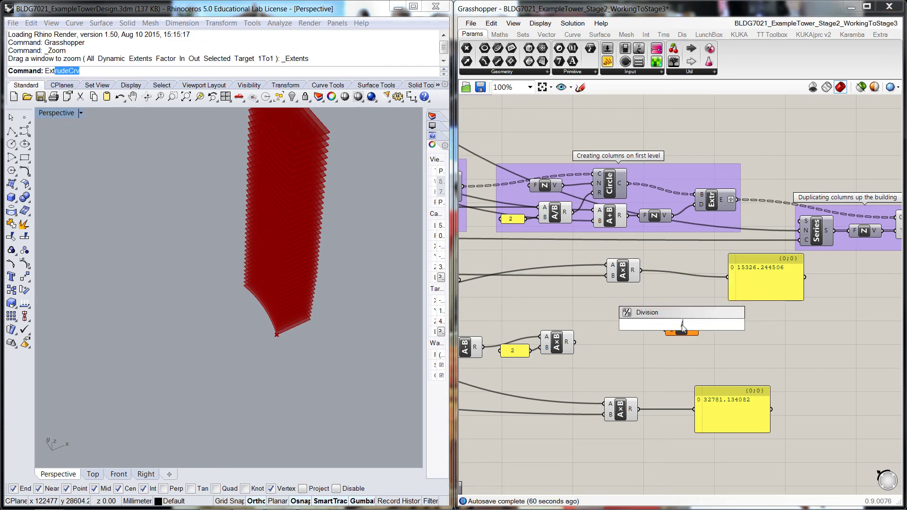
key(Return)
click(680, 336)
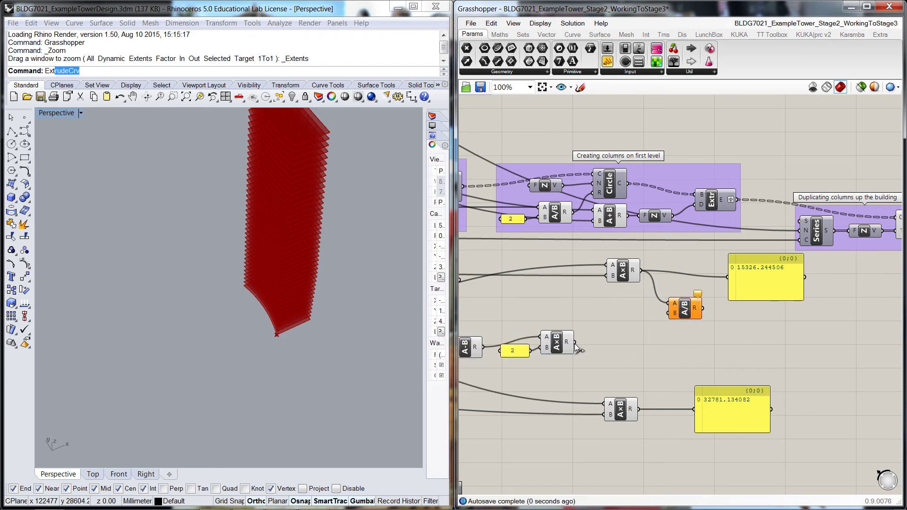
drag(574, 344, 669, 313)
Add a second Division component wired from both multiplication results.
double_click(697, 349)
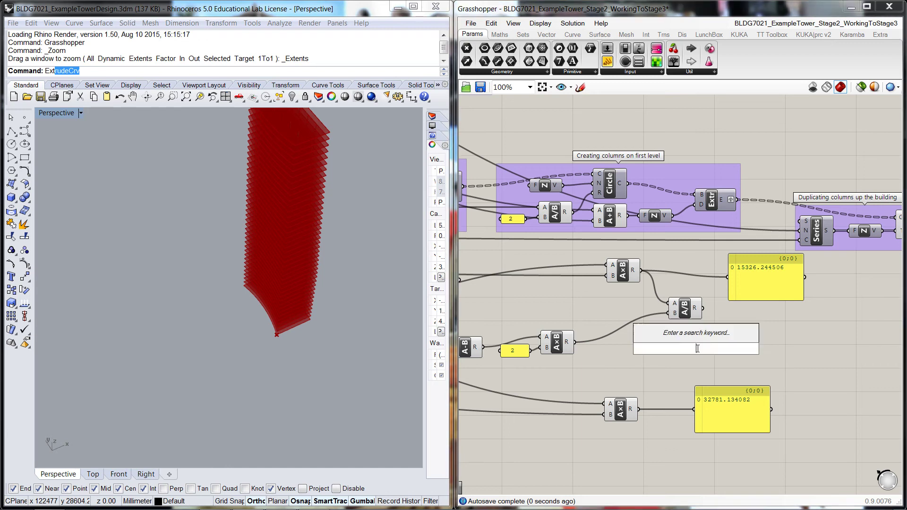
text(division)
click(693, 387)
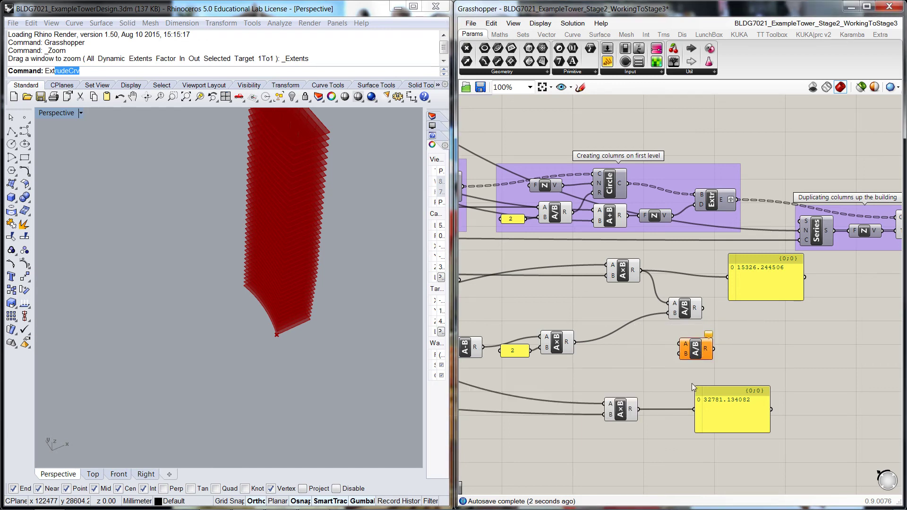
drag(695, 349, 692, 366)
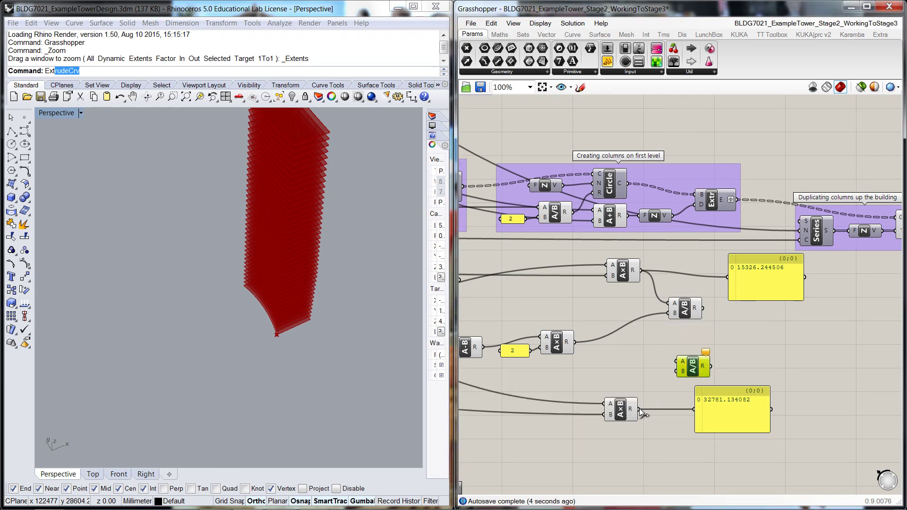
drag(639, 409, 676, 371)
drag(575, 342, 670, 368)
Reconnect the result panels to the division outputs, now reading 589.470943 and 1260.812849.
drag(749, 399, 789, 401)
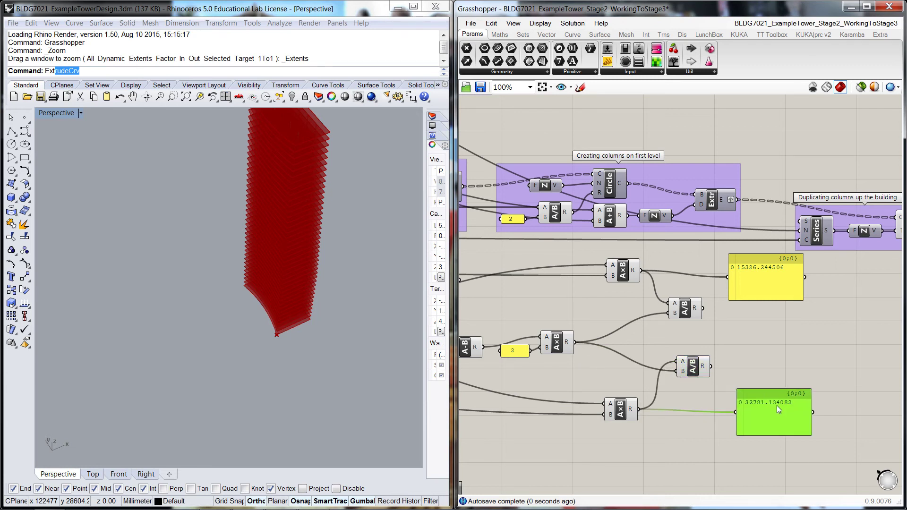
drag(733, 413, 710, 366)
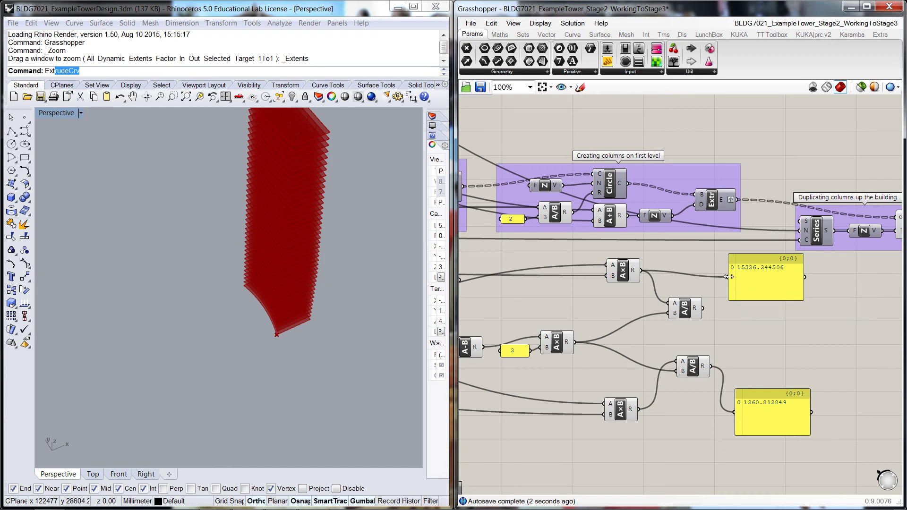
drag(726, 277, 703, 308)
drag(762, 261, 768, 260)
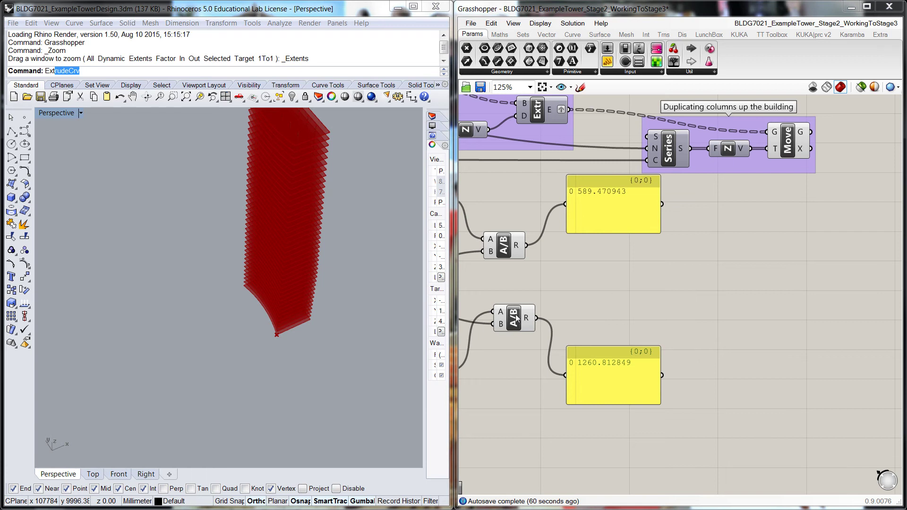
drag(515, 313, 505, 315)
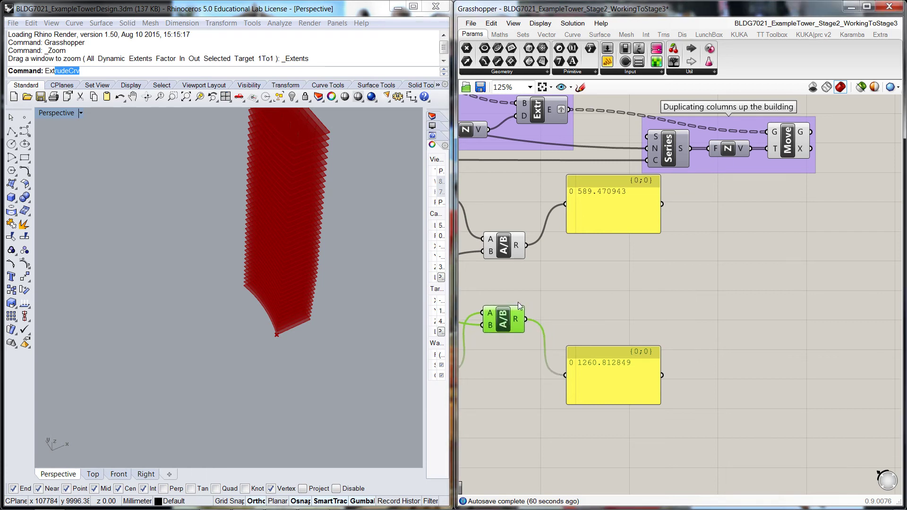
click(612, 280)
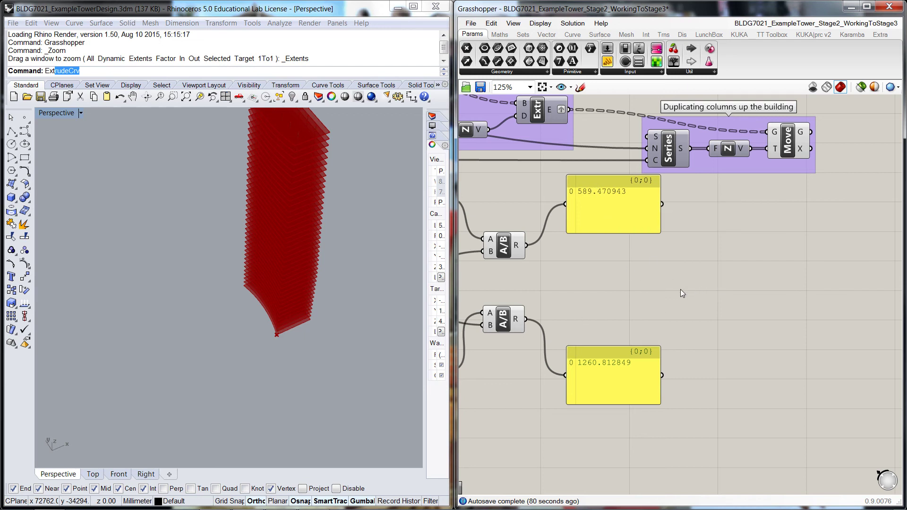
Add a Subtraction component taking both division results as inputs.
double_click(601, 275)
key(Return)
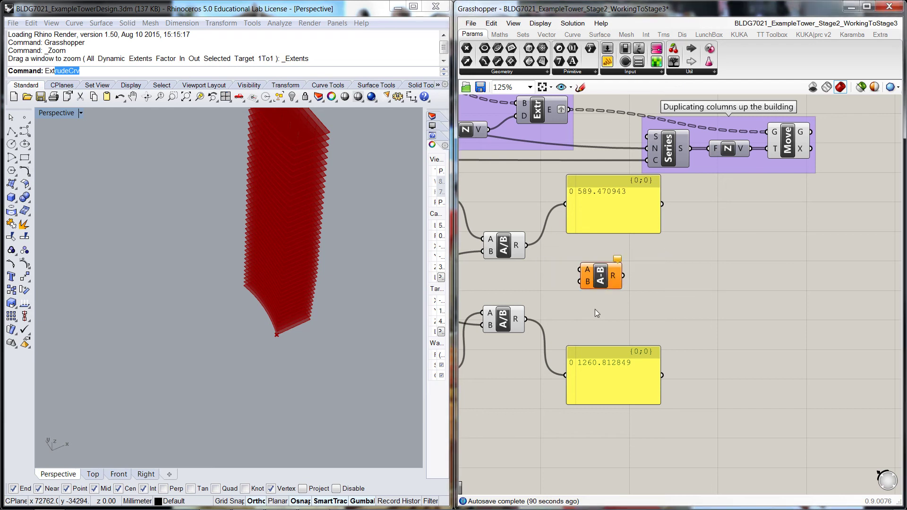
click(589, 279)
click(571, 311)
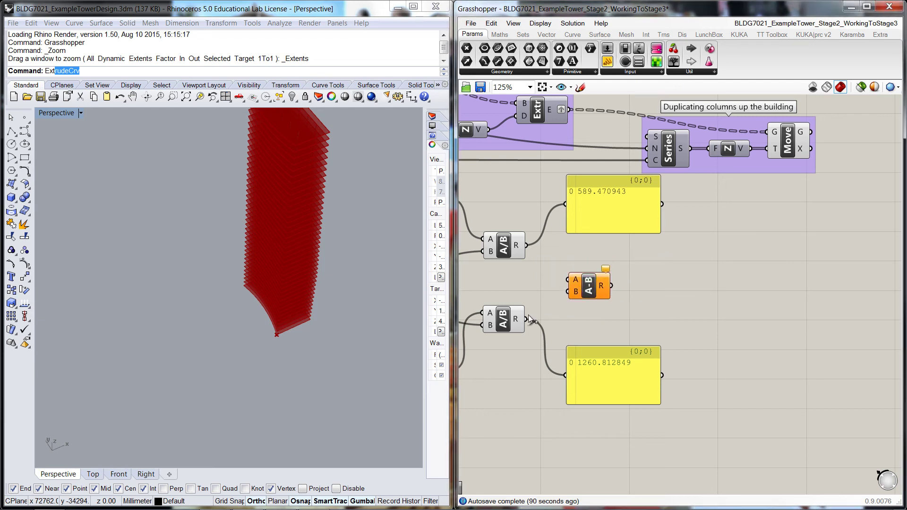
drag(524, 320, 568, 280)
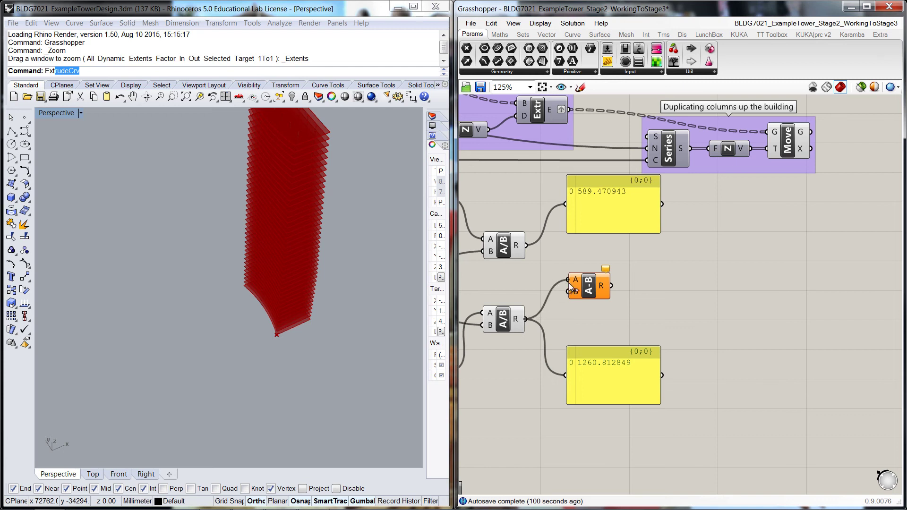
drag(526, 245, 568, 291)
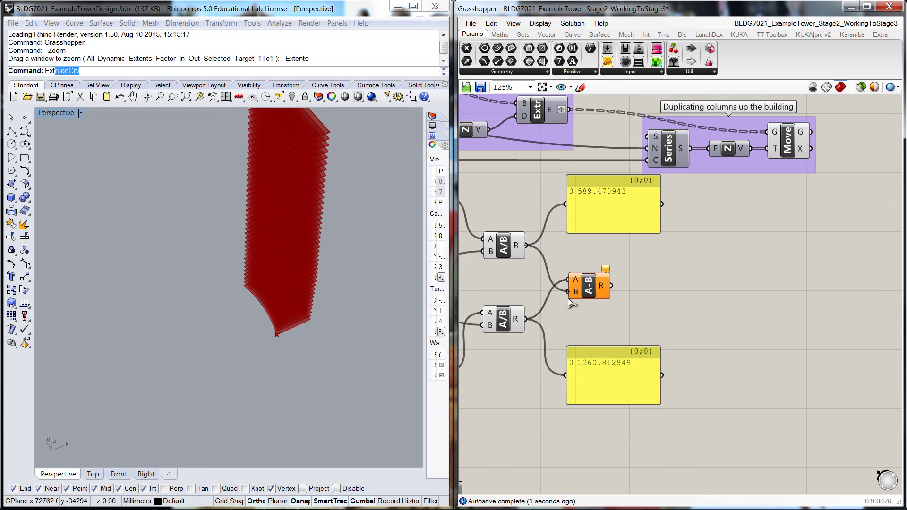
Show the subtraction result, 671.341907, in a new panel.
double_click(695, 279)
text(panel)
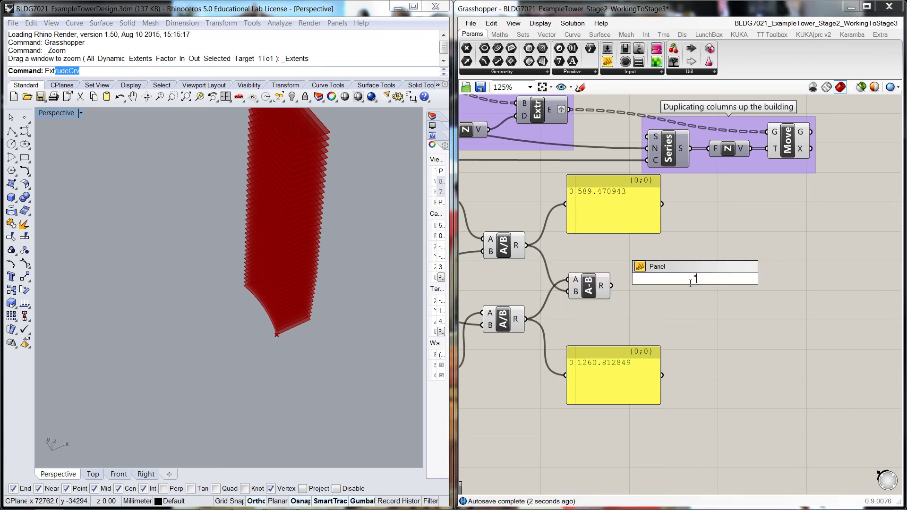
key(Return)
drag(611, 286, 705, 221)
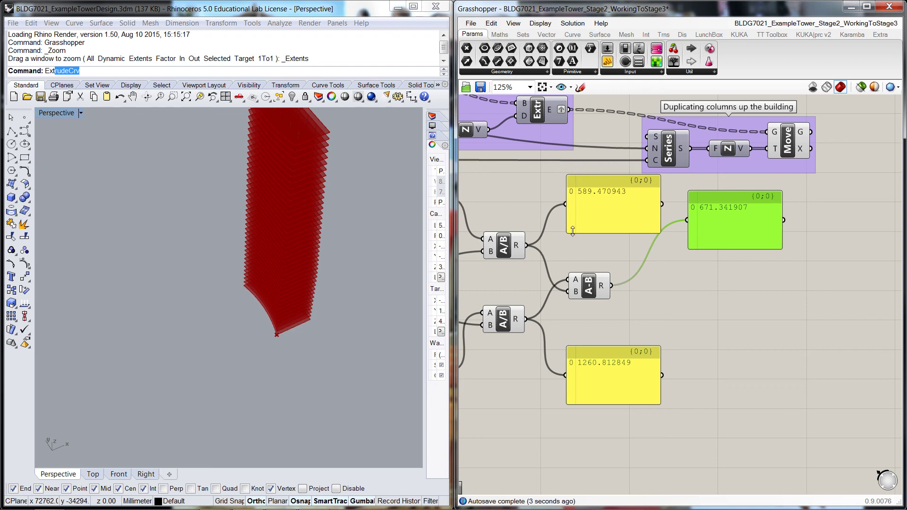
Add a Division taking the 671.341907 difference as A and the Number of floors slider as B.
click(667, 322)
double_click(704, 307)
text(/)
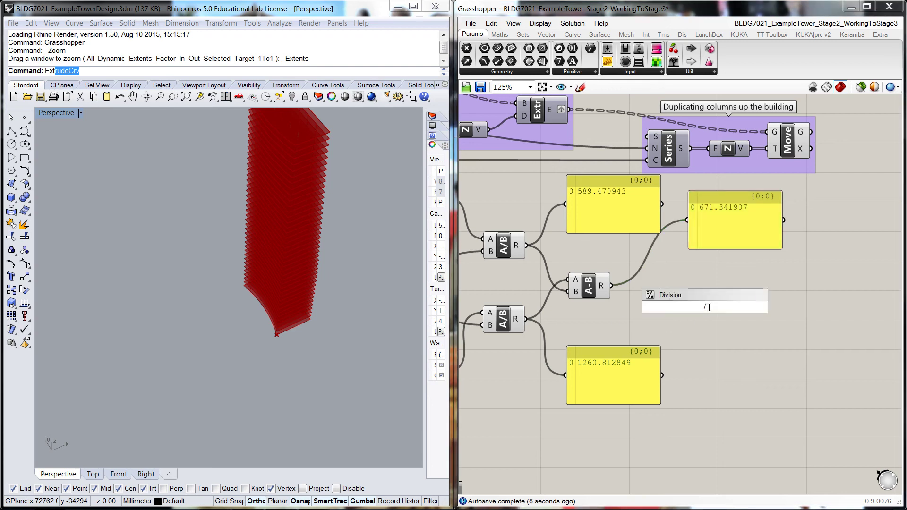
key(Return)
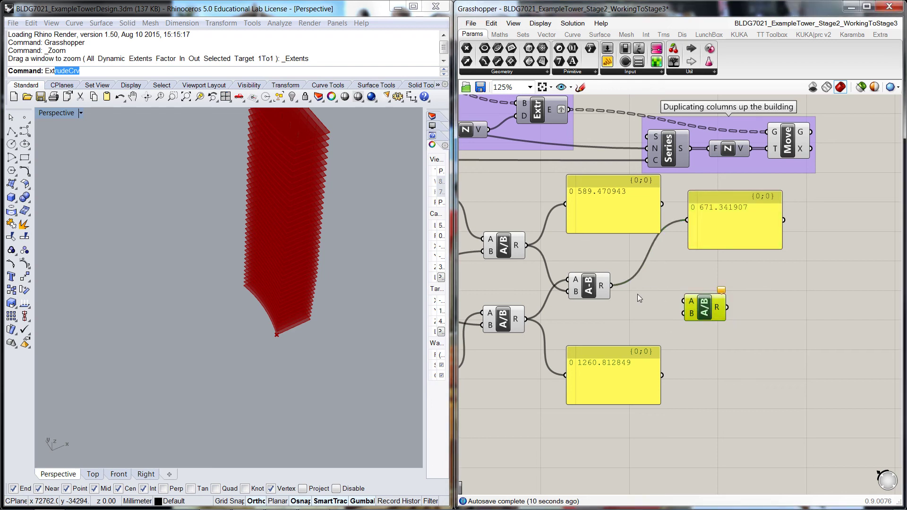
drag(613, 287, 706, 295)
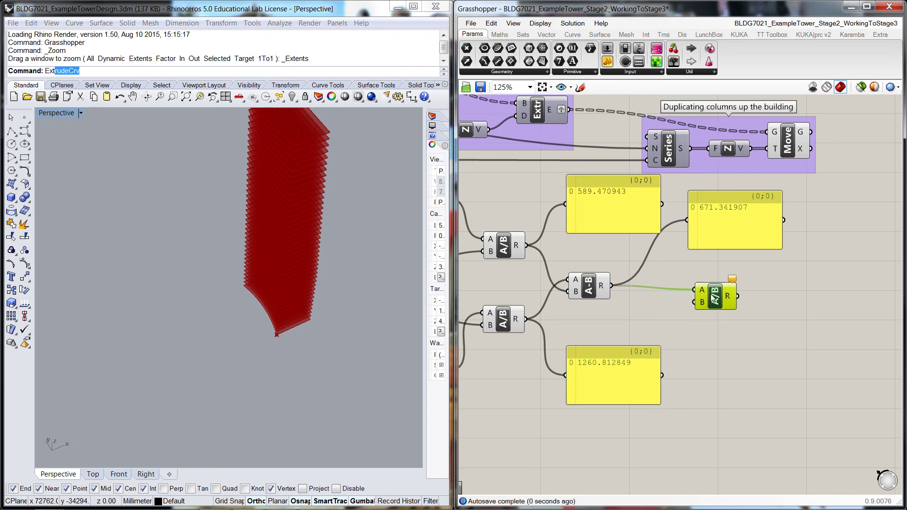
scroll(707, 322, down, 5)
scroll(549, 237, up, 4)
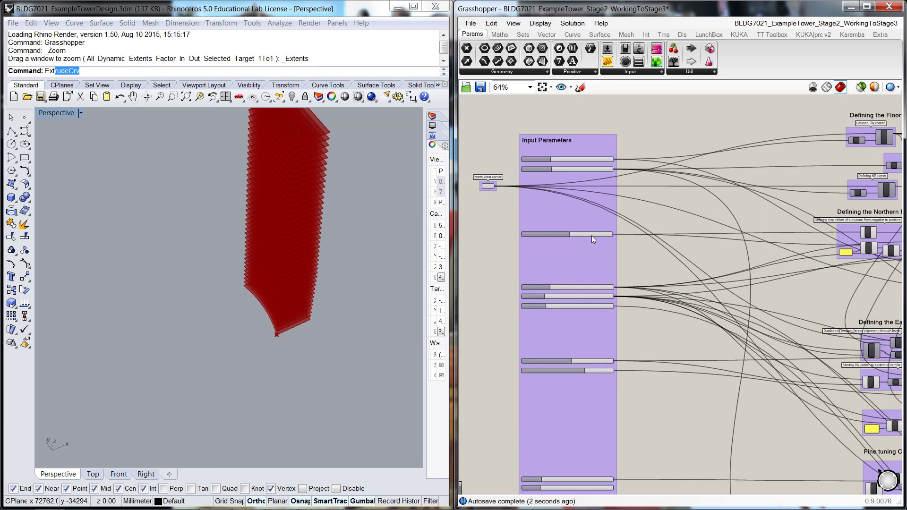
drag(627, 314, 808, 320)
scroll(734, 463, down, 4)
scroll(824, 461, up, 5)
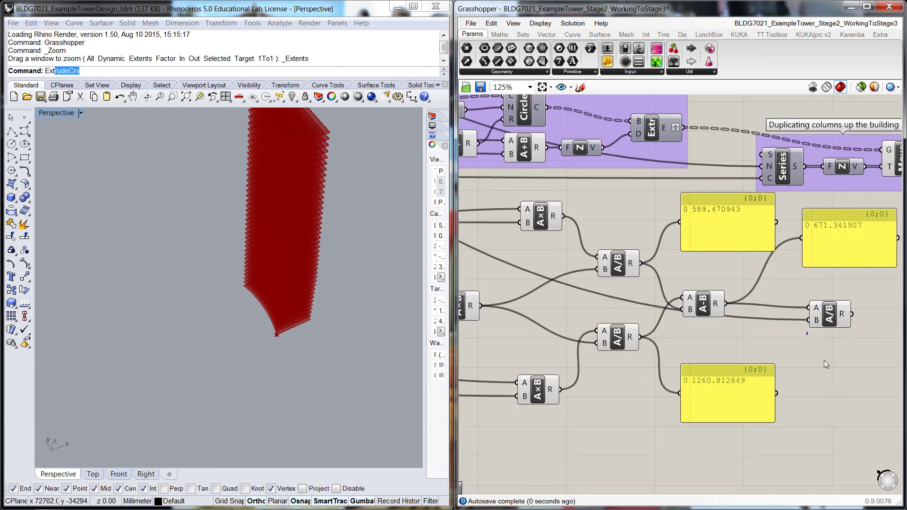
right_drag(828, 361, 753, 376)
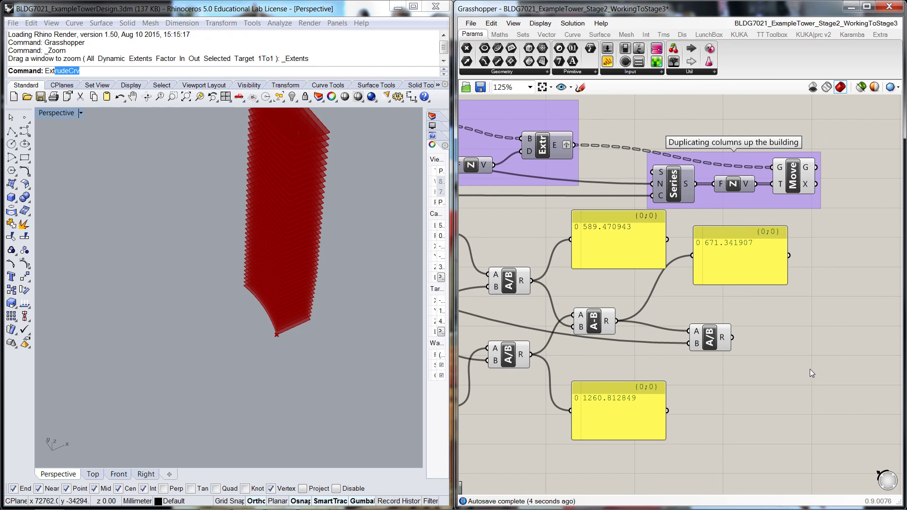
Add a Series component using the bottom-floor perimeter result as its start.
double_click(795, 345)
text(ser)
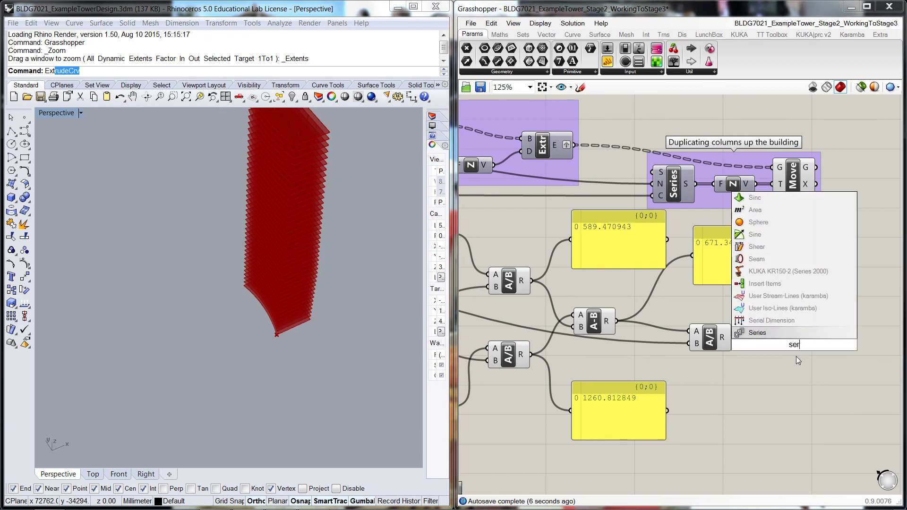
click(764, 333)
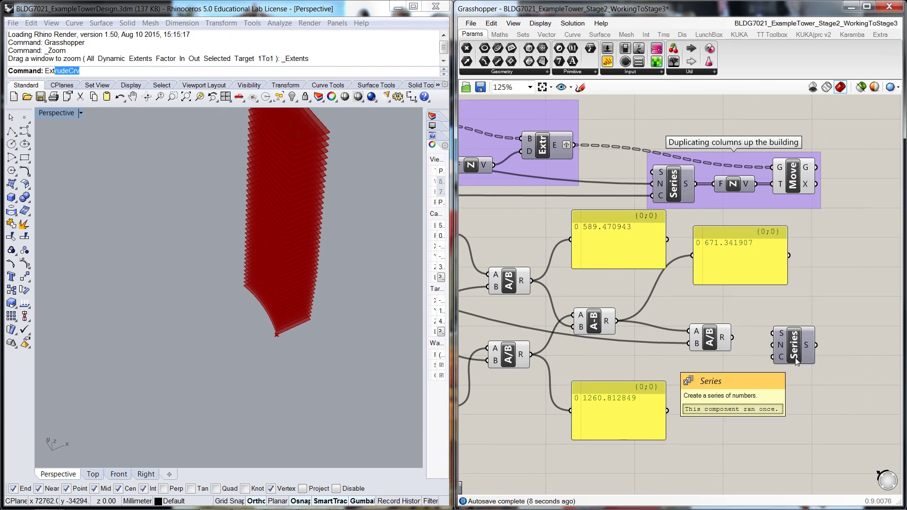
drag(795, 358, 804, 341)
click(801, 381)
scroll(801, 381, down, 2)
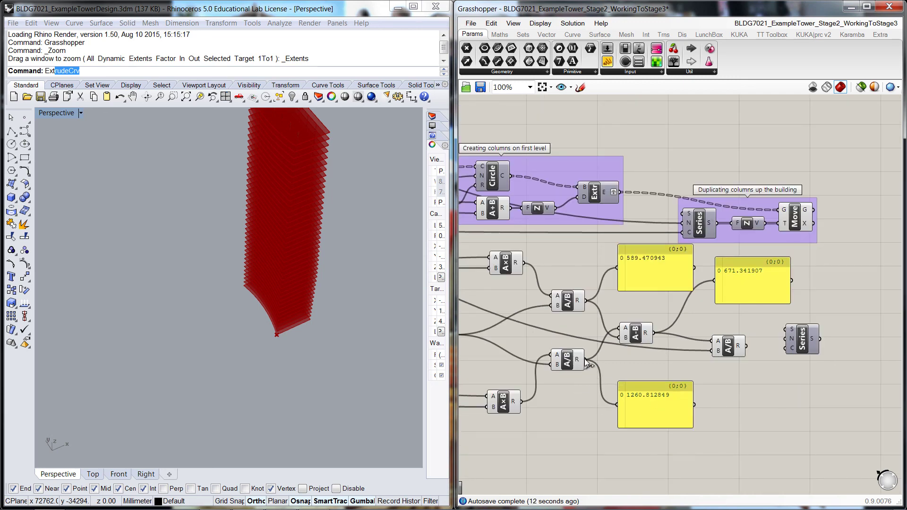
drag(584, 360, 831, 335)
click(816, 340)
click(780, 373)
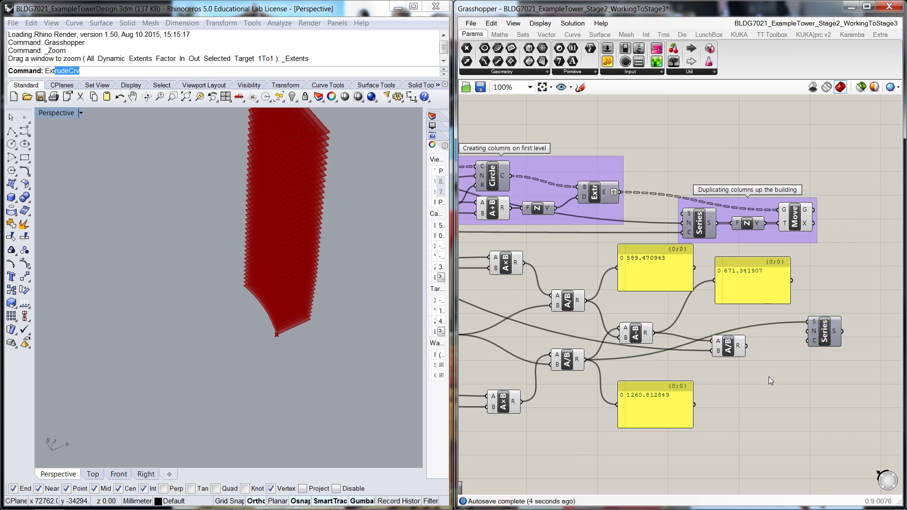
Wire the 40 floor-count slider into the Series and move it further right.
scroll(768, 375, down, 3)
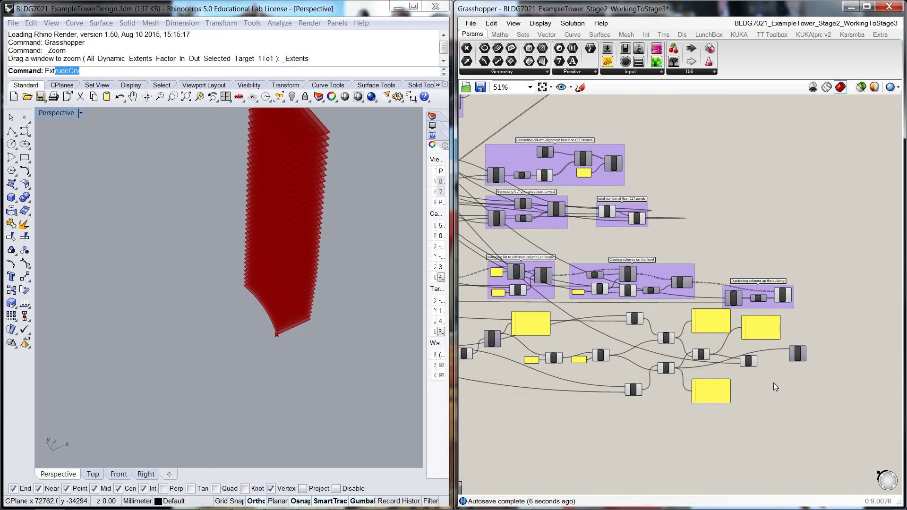
right_drag(773, 382, 813, 399)
scroll(812, 400, down, 2)
scroll(509, 229, up, 4)
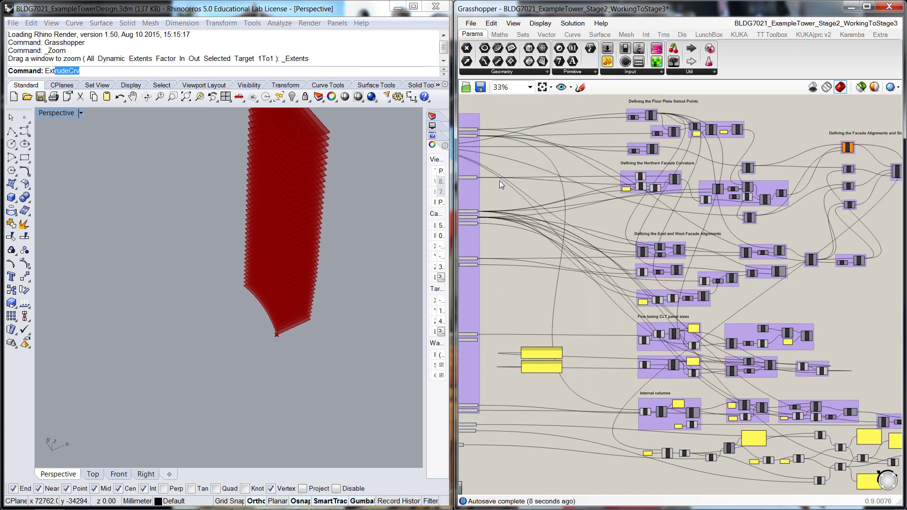
scroll(523, 225, up, 3)
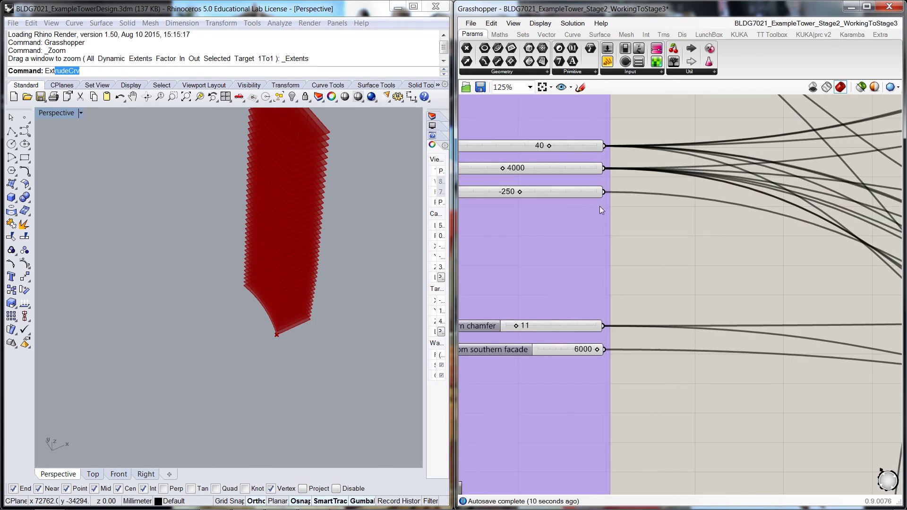
scroll(643, 376, down, 5)
drag(625, 168, 849, 389)
scroll(867, 465, up, 5)
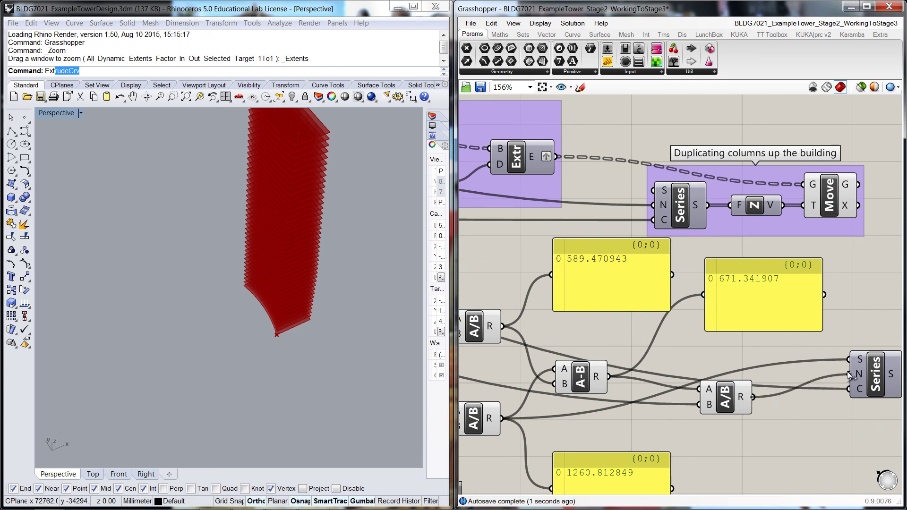
right_drag(843, 431, 634, 429)
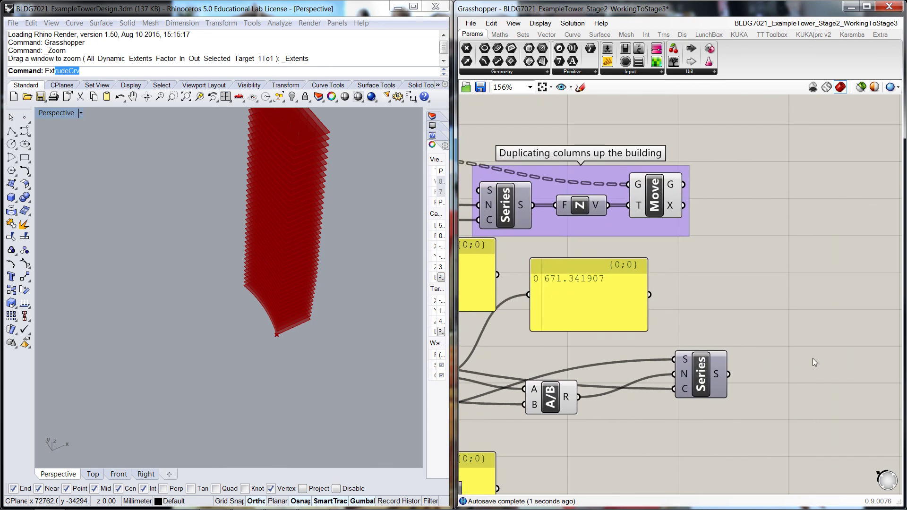
drag(704, 376, 758, 372)
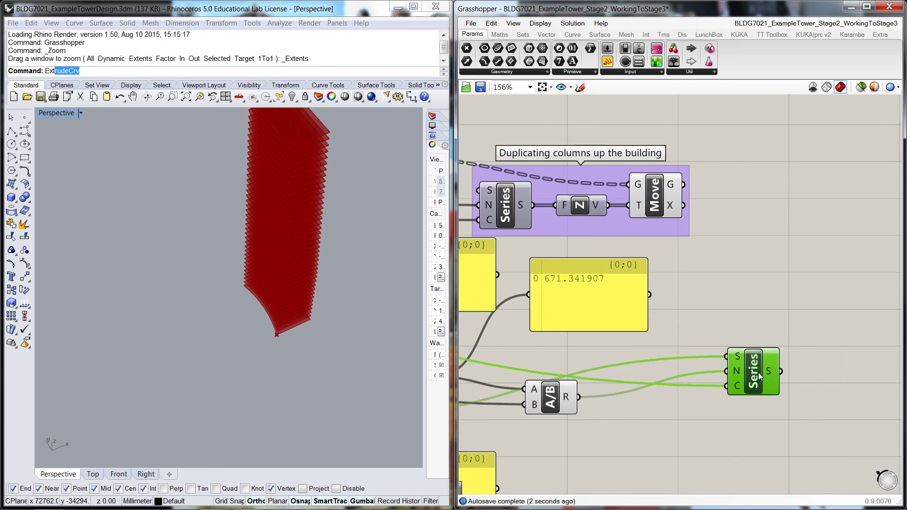
Route the per-floor division result through a Negative component so the Series decreases.
click(716, 321)
double_click(742, 330)
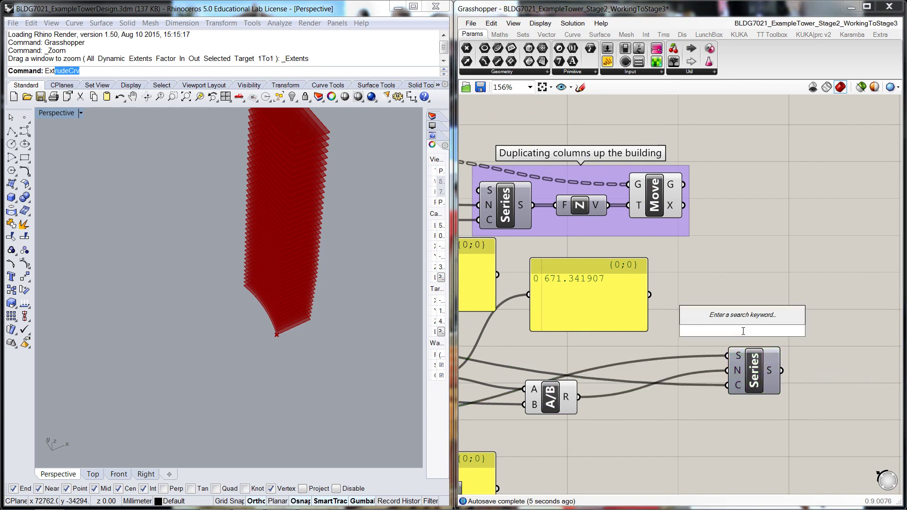
text(neg)
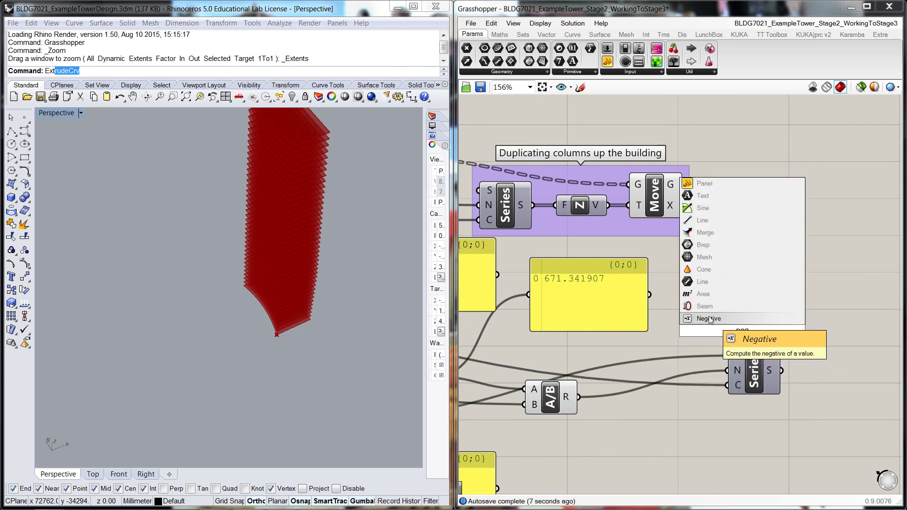
click(749, 338)
key(ctrl+z)
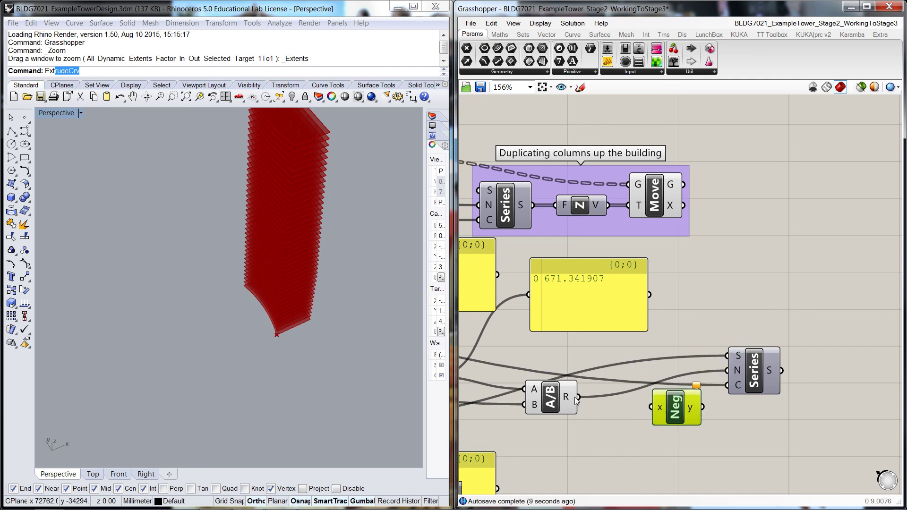
drag(580, 398, 727, 385)
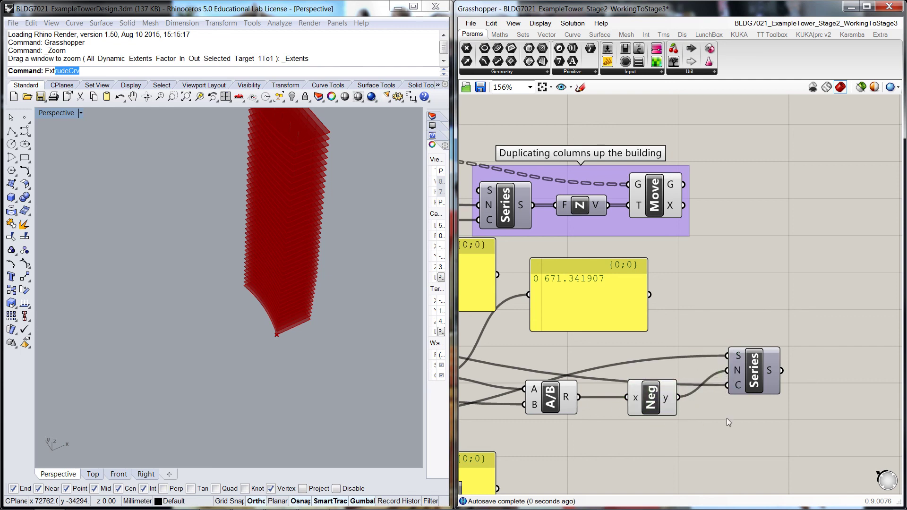
scroll(726, 417, down, 2)
Show the Series output in the 671.341907 panel, enlarged to check 40 values down to 606.25449.
drag(579, 296, 842, 312)
drag(751, 377, 810, 331)
right_drag(845, 331, 679, 304)
drag(687, 283, 661, 221)
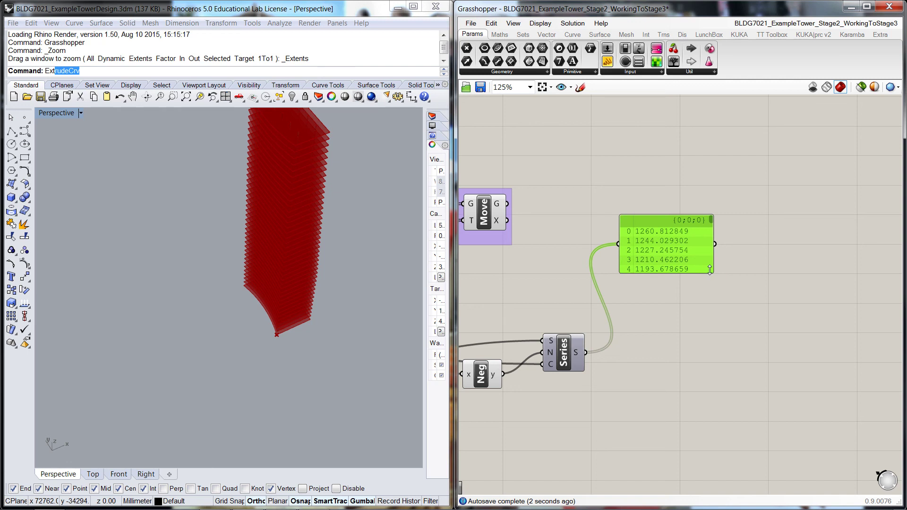
drag(709, 269, 793, 425)
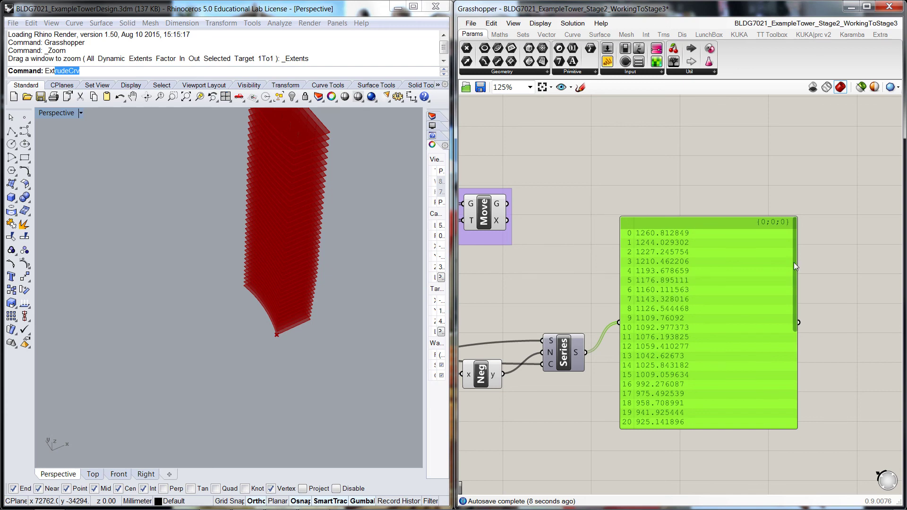
drag(794, 262, 790, 377)
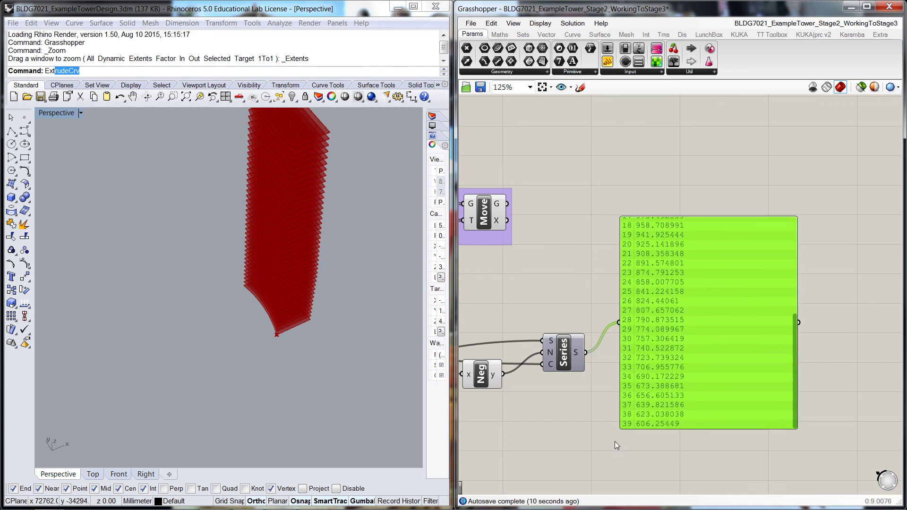
Delete the Series check panel.
right_drag(614, 441, 673, 364)
scroll(641, 298, down, 4)
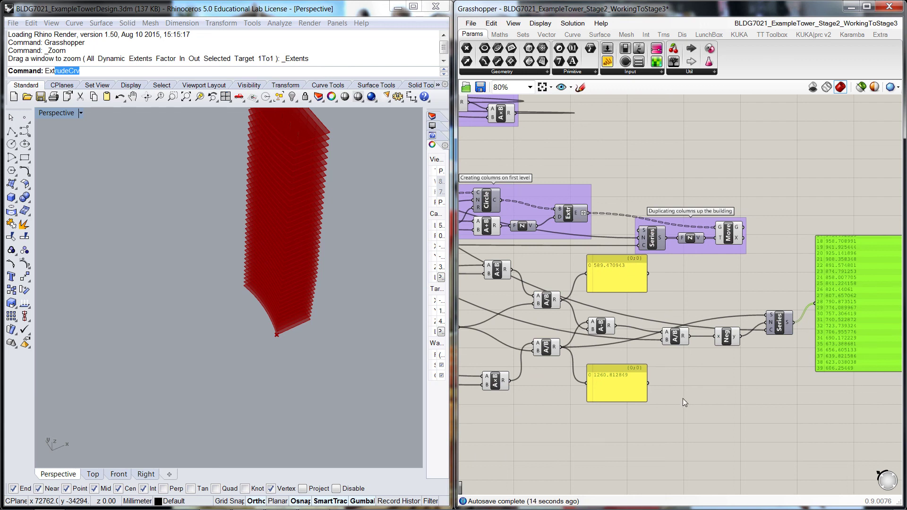
right_drag(777, 385, 749, 377)
key(Delete)
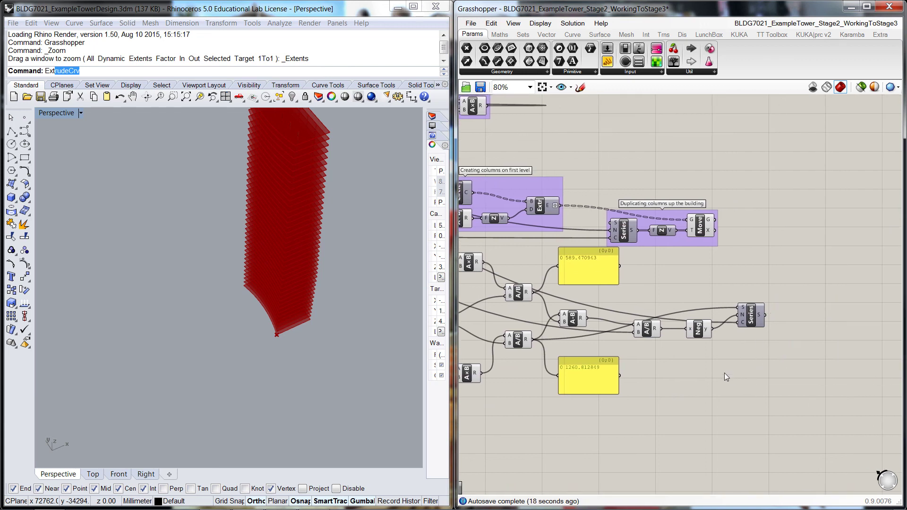